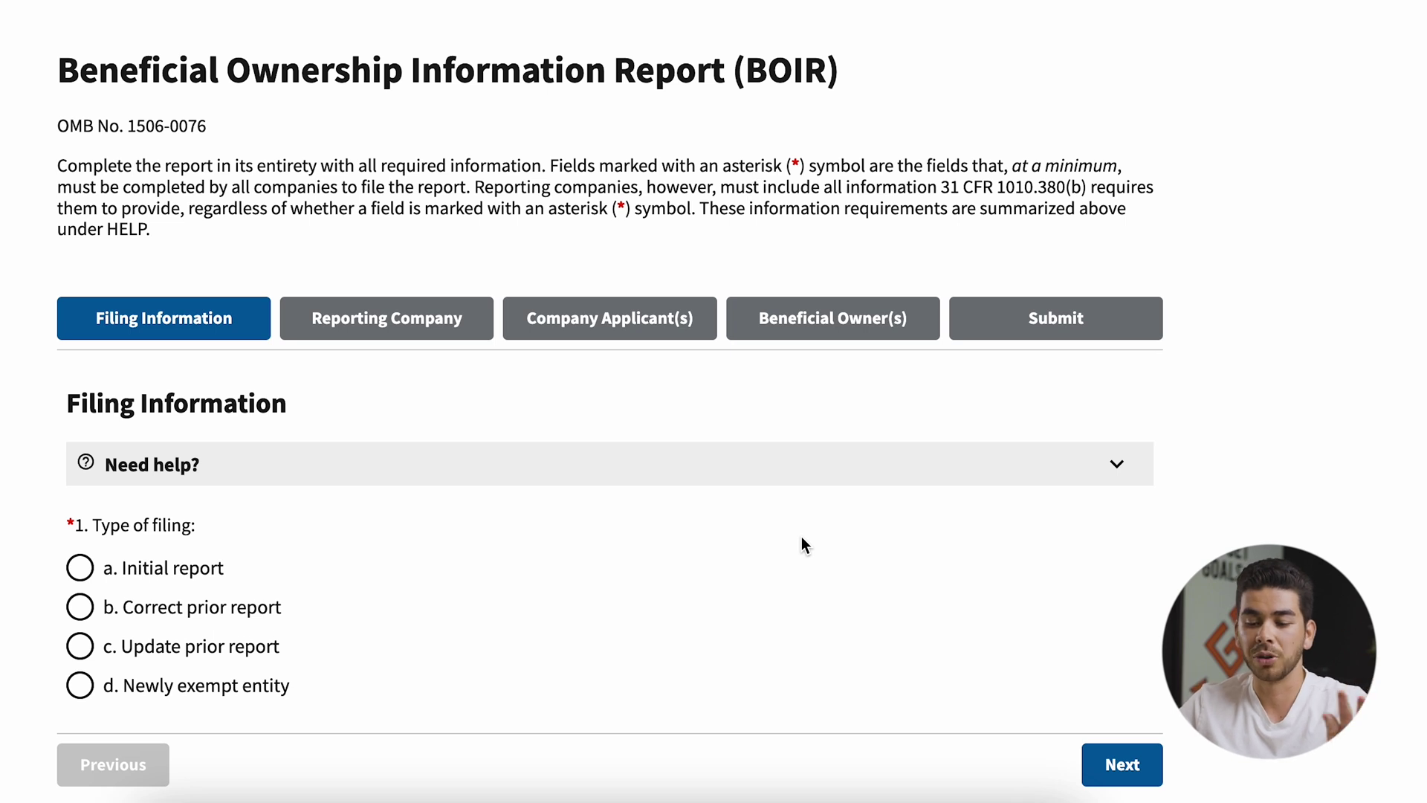
- Set the type of filing to Initial report and continue to the Reporting Company section
{"action": "scroll", "coordinate": [802, 538], "scroll_direction": "up", "scroll_amount": 3}
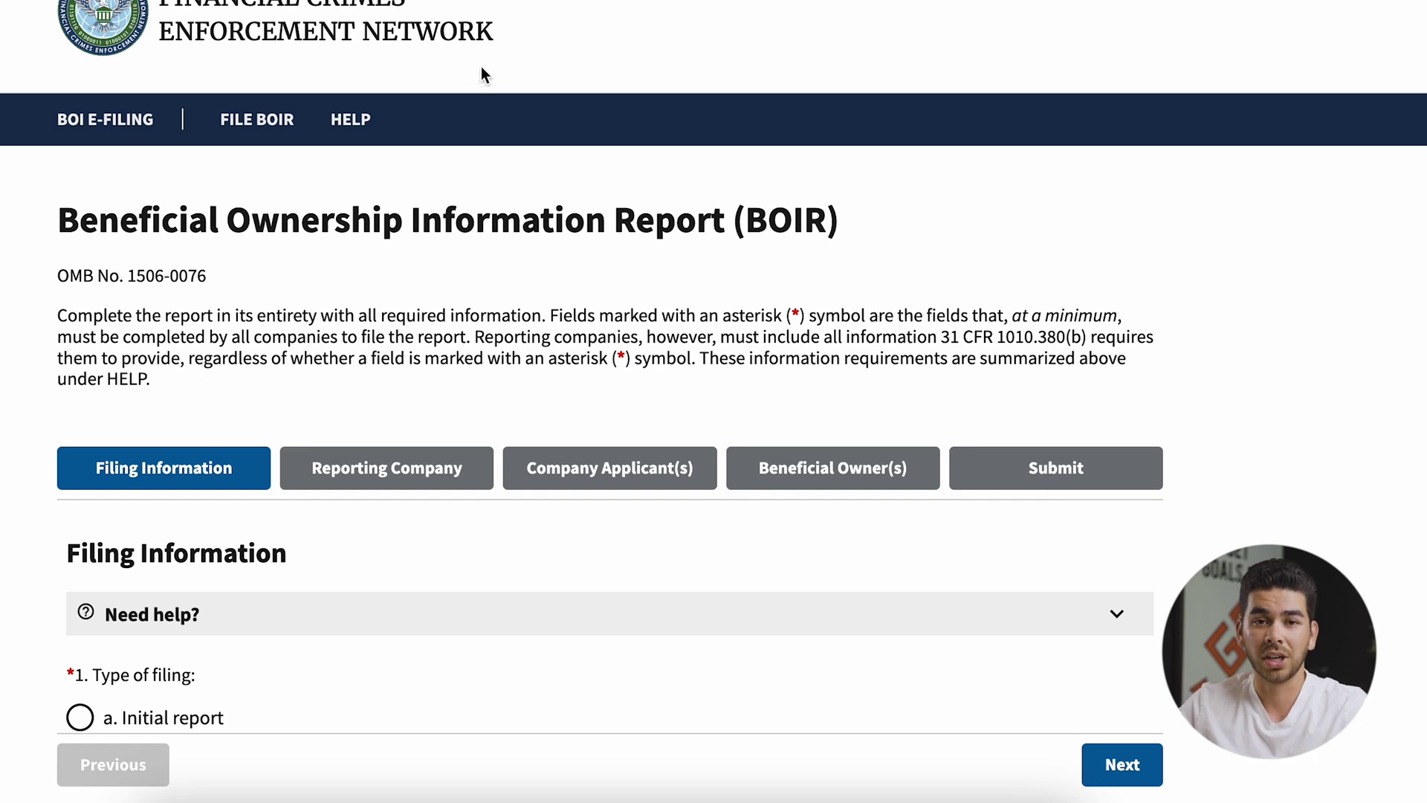
{"action": "scroll", "coordinate": [349, 181], "scroll_direction": "down", "scroll_amount": 5}
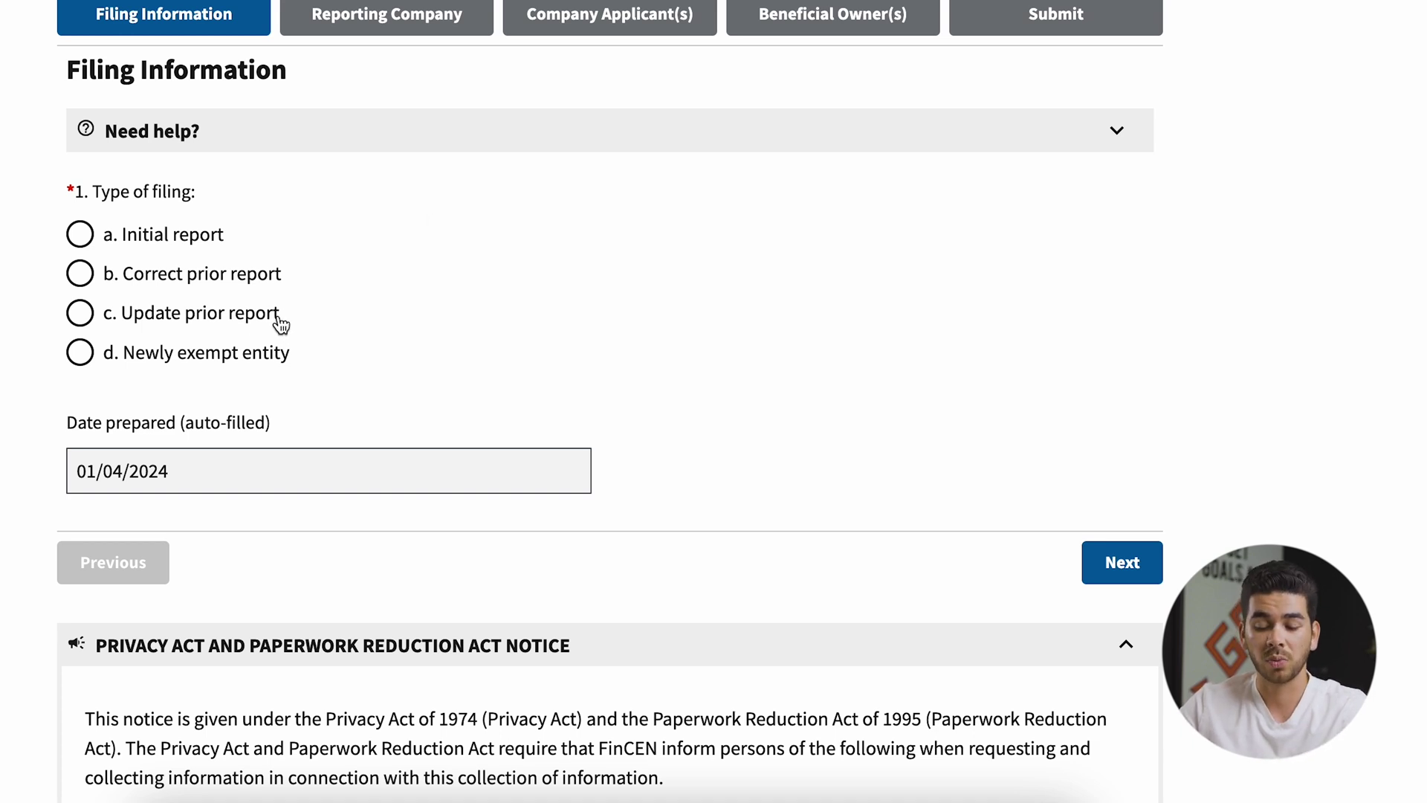
{"action": "left_click", "coordinate": [104, 247]}
{"action": "key", "text": "Tab"}
{"action": "scroll", "coordinate": [164, 408], "scroll_direction": "down", "scroll_amount": 1}
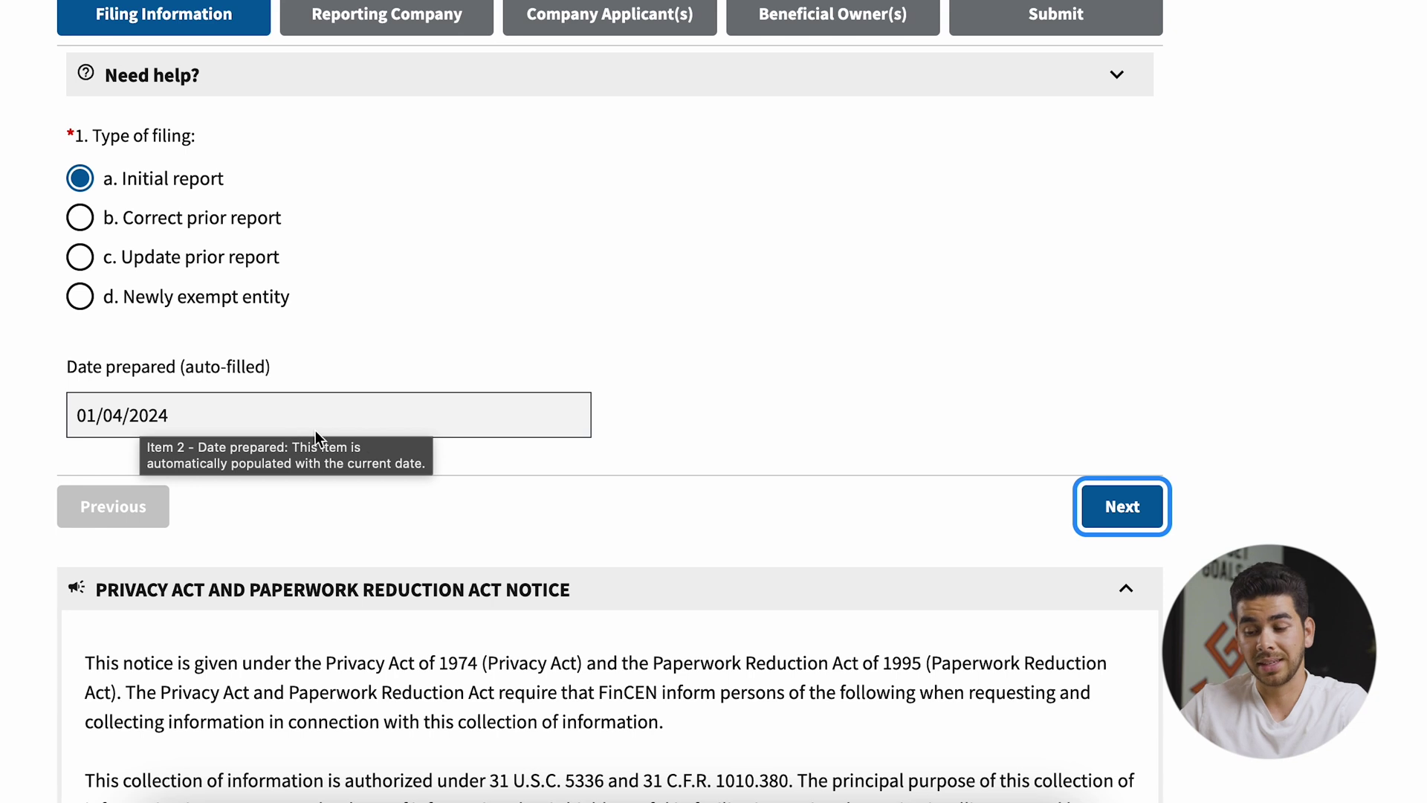
{"action": "left_click", "coordinate": [341, 421]}
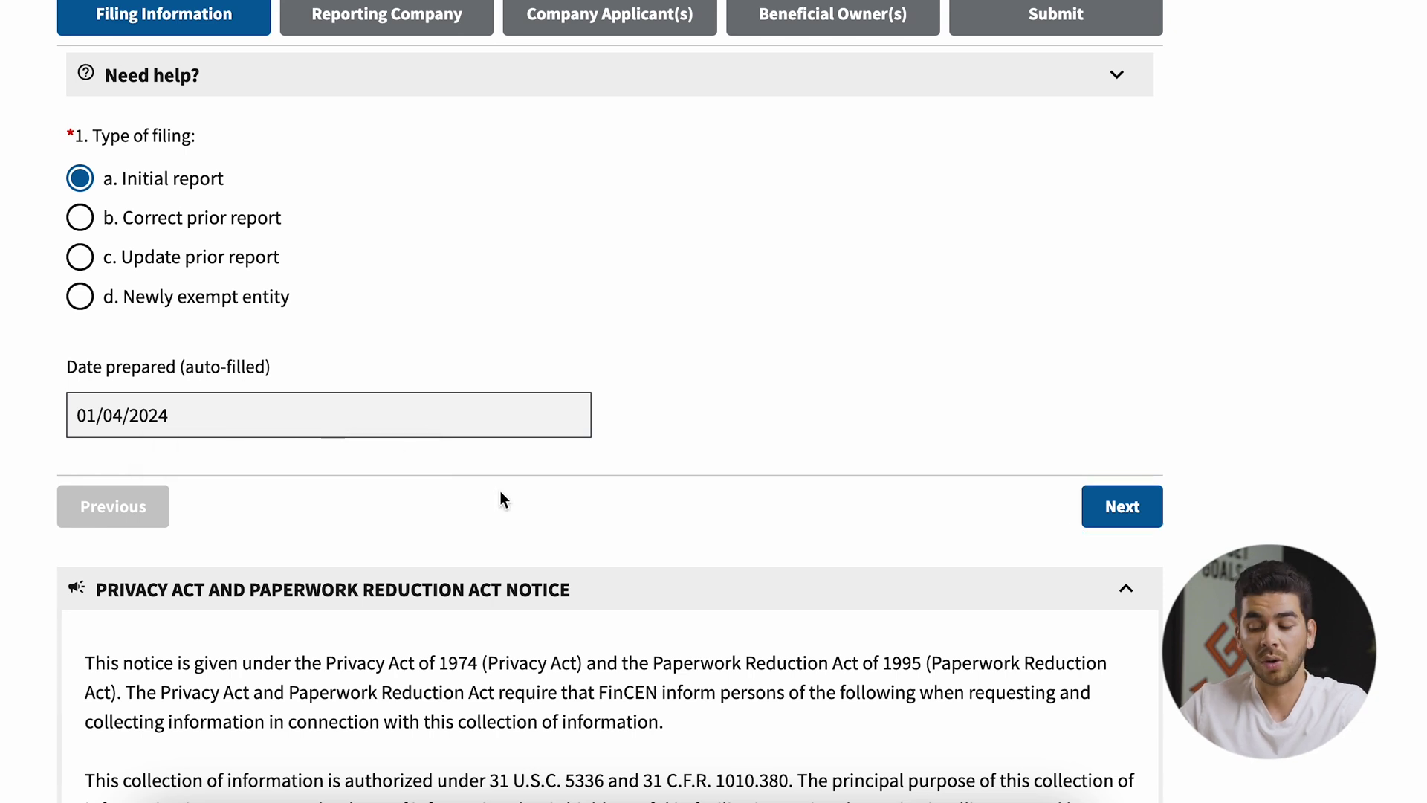
{"action": "left_click", "coordinate": [1117, 507]}
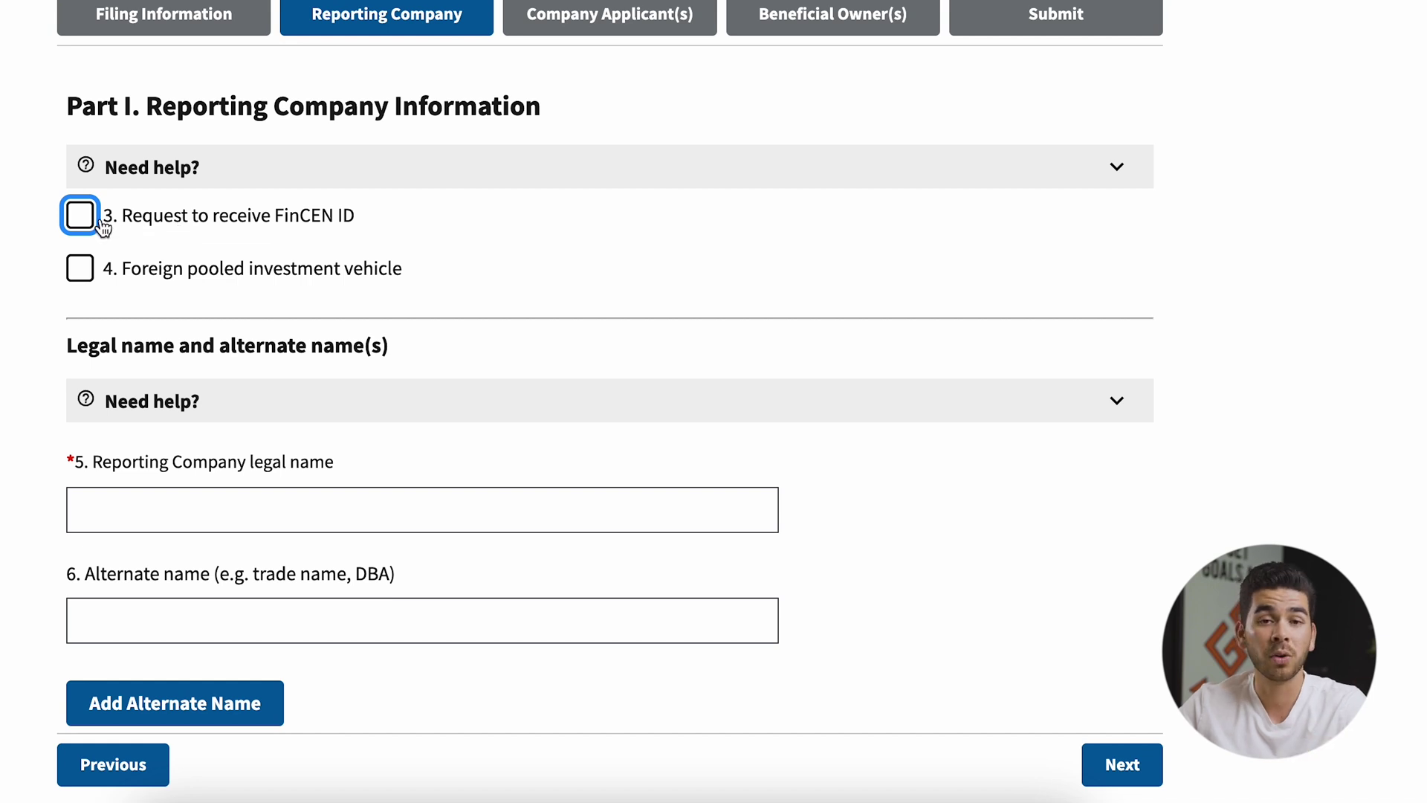
- Request a FinCEN ID, enter "Sam Walks Dogs" as the reporting company's legal name, and add an extra alternate name field
{"action": "mouse_move", "coordinate": [80, 219]}
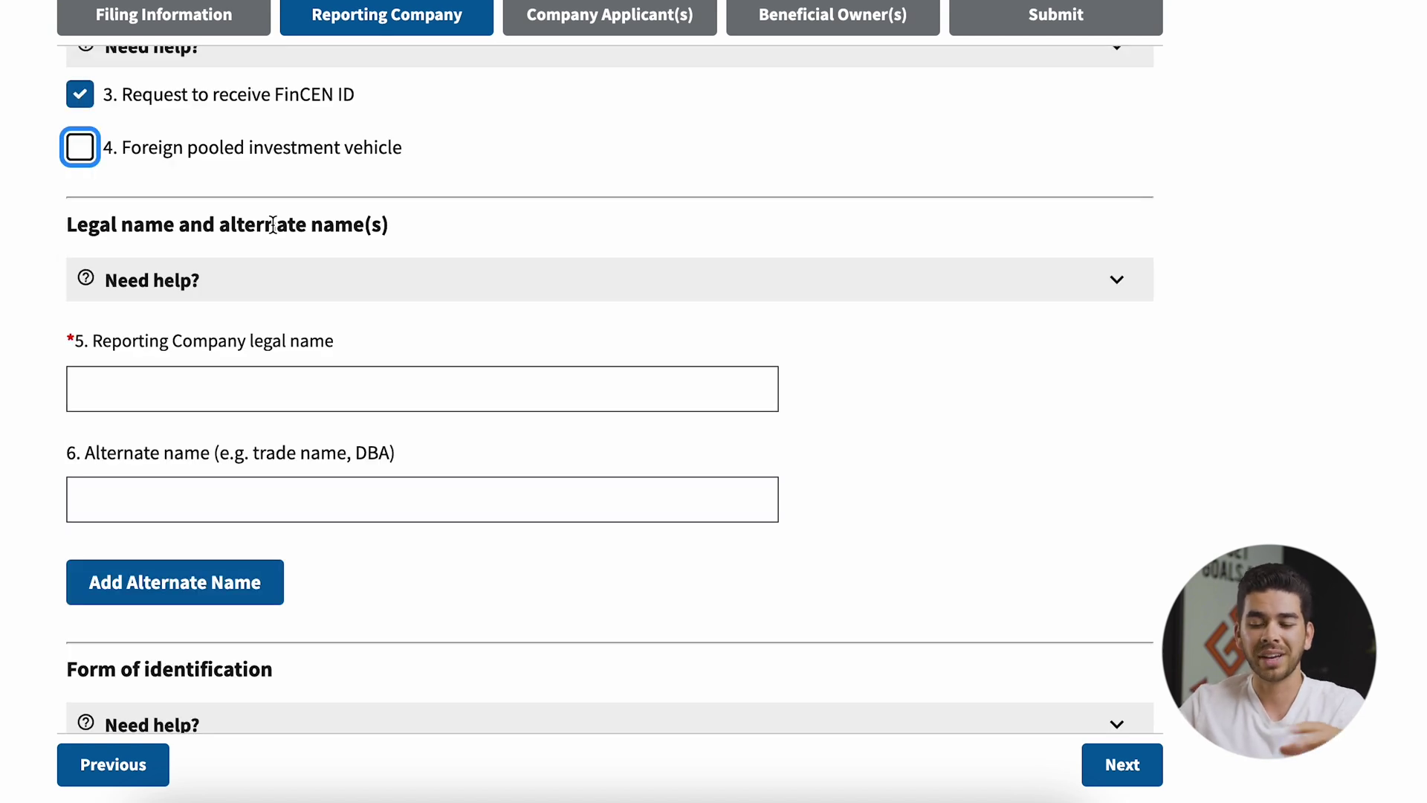
{"action": "scroll", "coordinate": [273, 225], "scroll_direction": "down", "scroll_amount": 3}
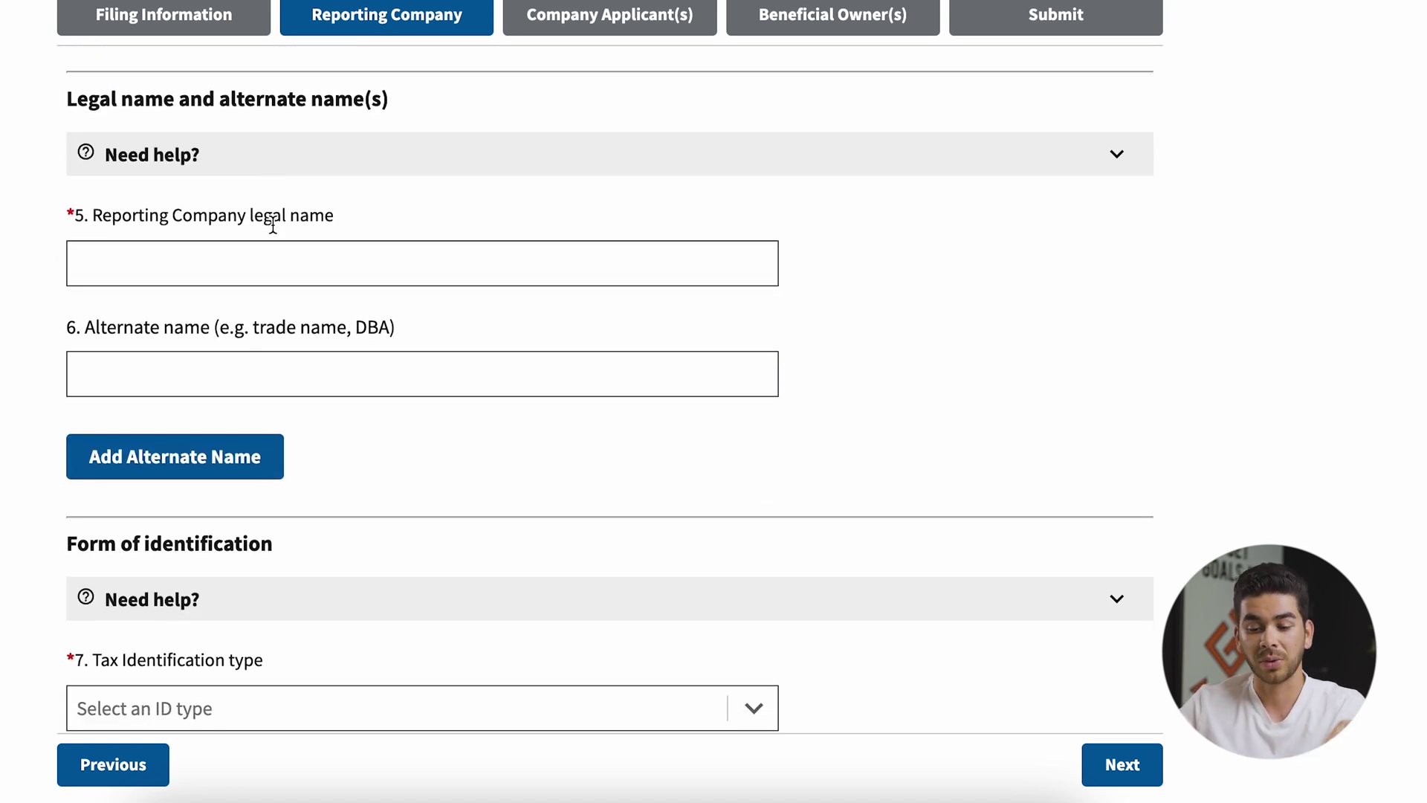
{"action": "mouse_move", "coordinate": [259, 252]}
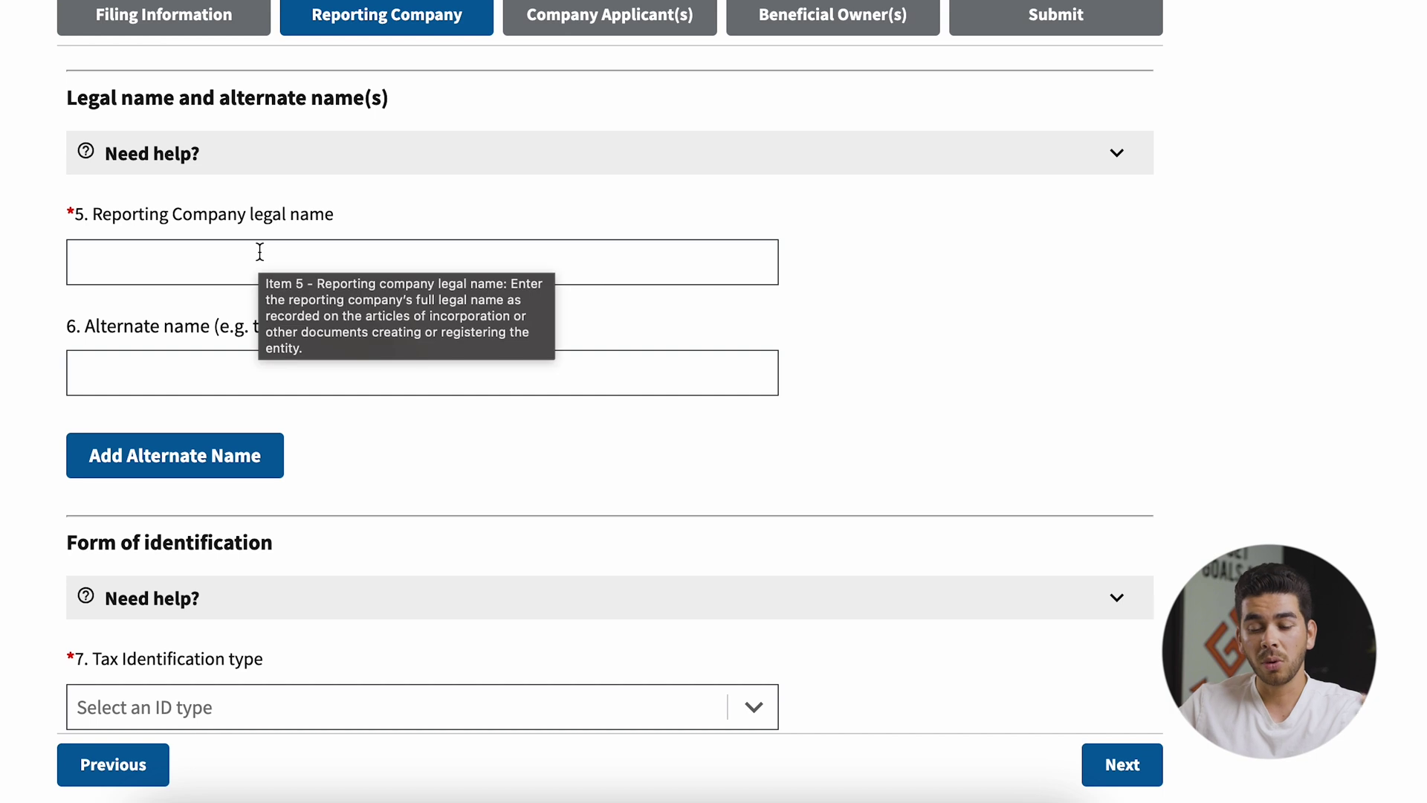
{"action": "left_click", "coordinate": [223, 256]}
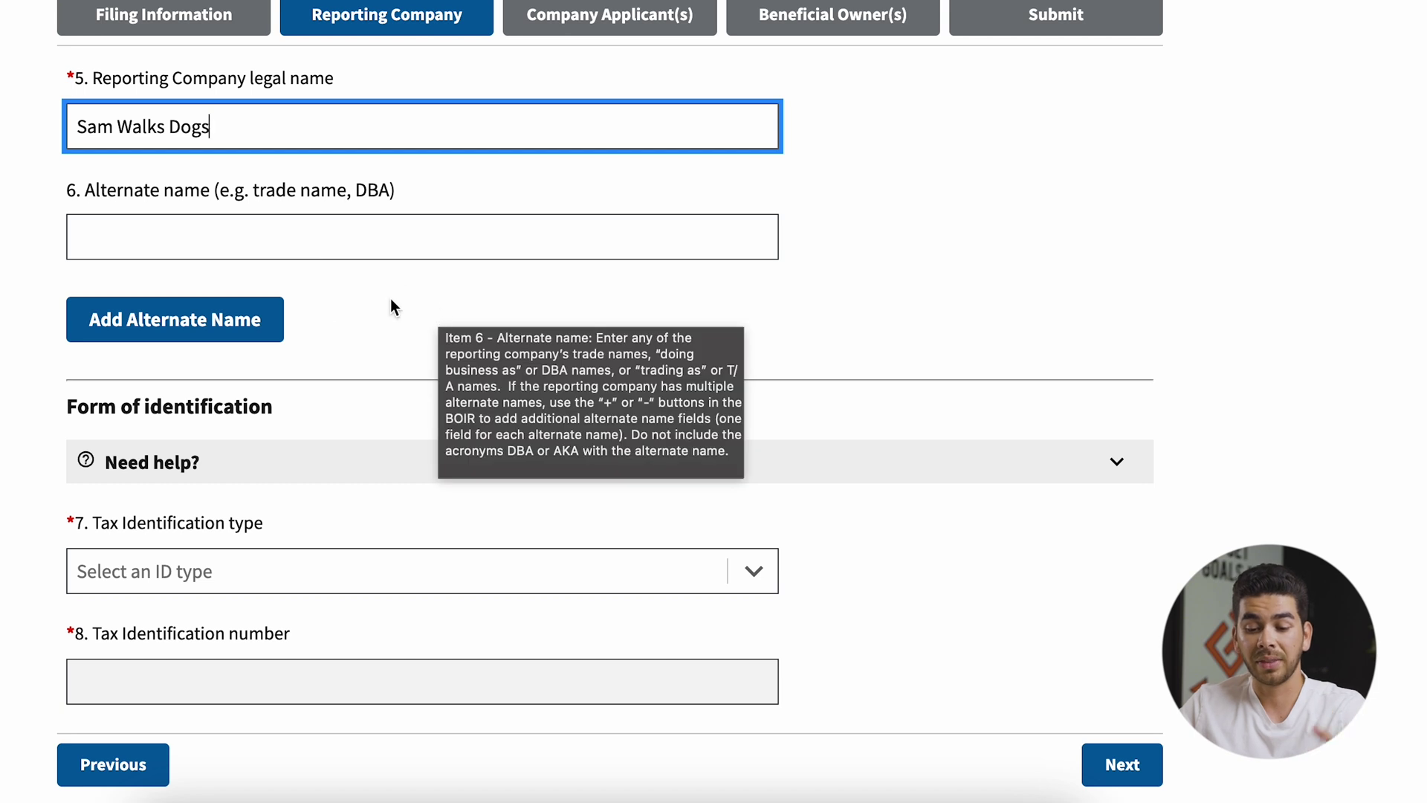
{"action": "left_click", "coordinate": [182, 321]}
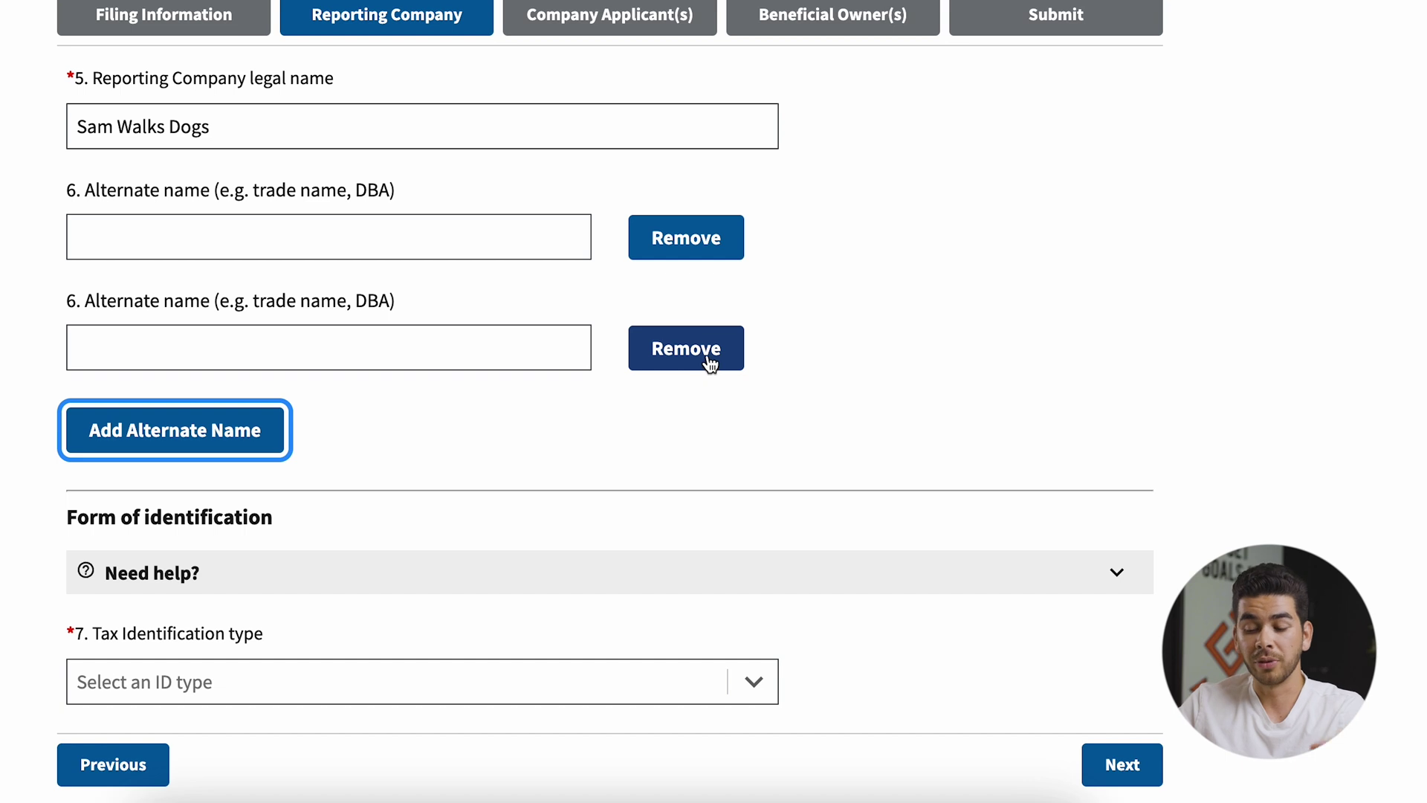
- Set the company's tax identification type to EIN and enter its tax identification number
{"action": "scroll", "coordinate": [710, 364], "scroll_direction": "down", "scroll_amount": 5}
{"action": "mouse_move", "coordinate": [311, 242]}
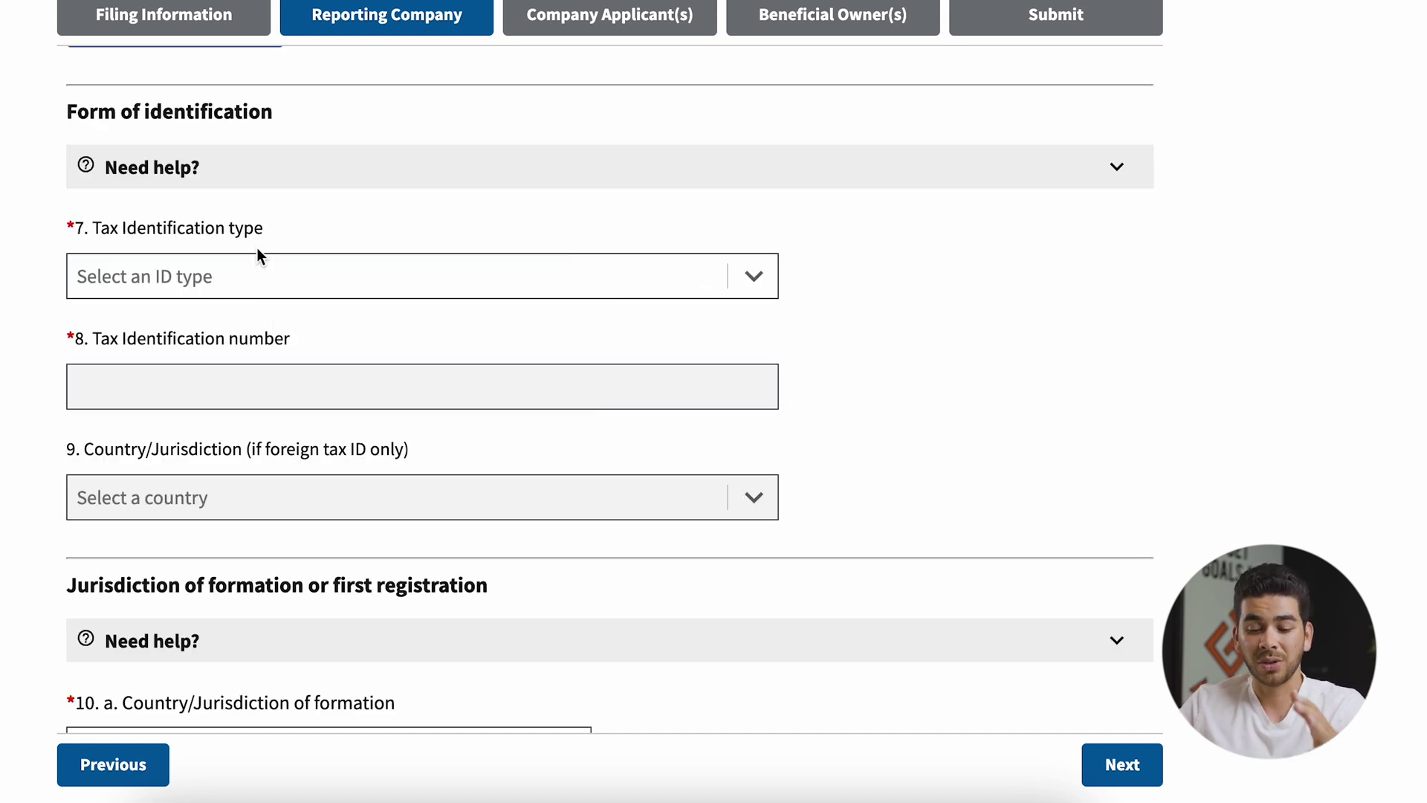
{"action": "left_click", "coordinate": [383, 275]}
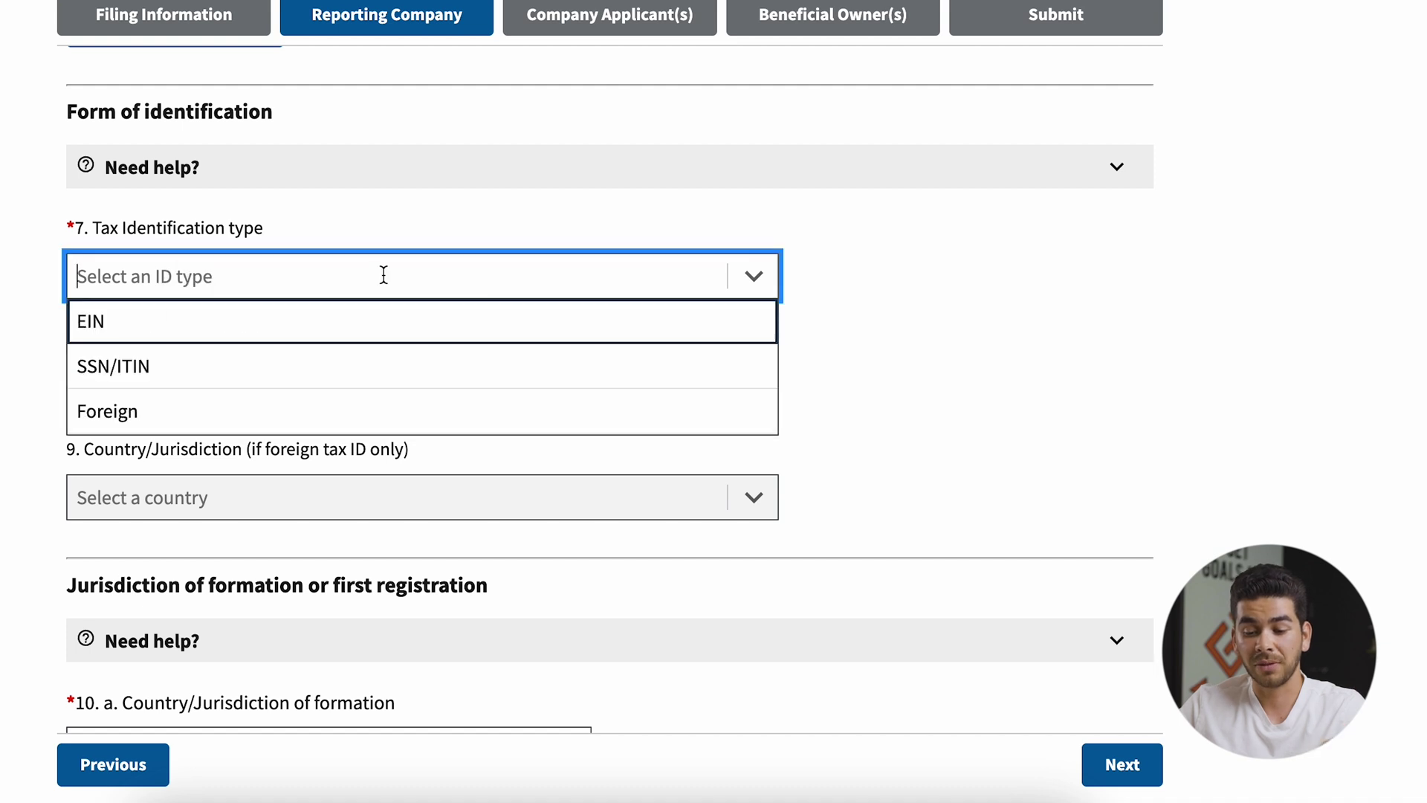
{"action": "scroll", "coordinate": [427, 301], "scroll_direction": "down", "scroll_amount": 1}
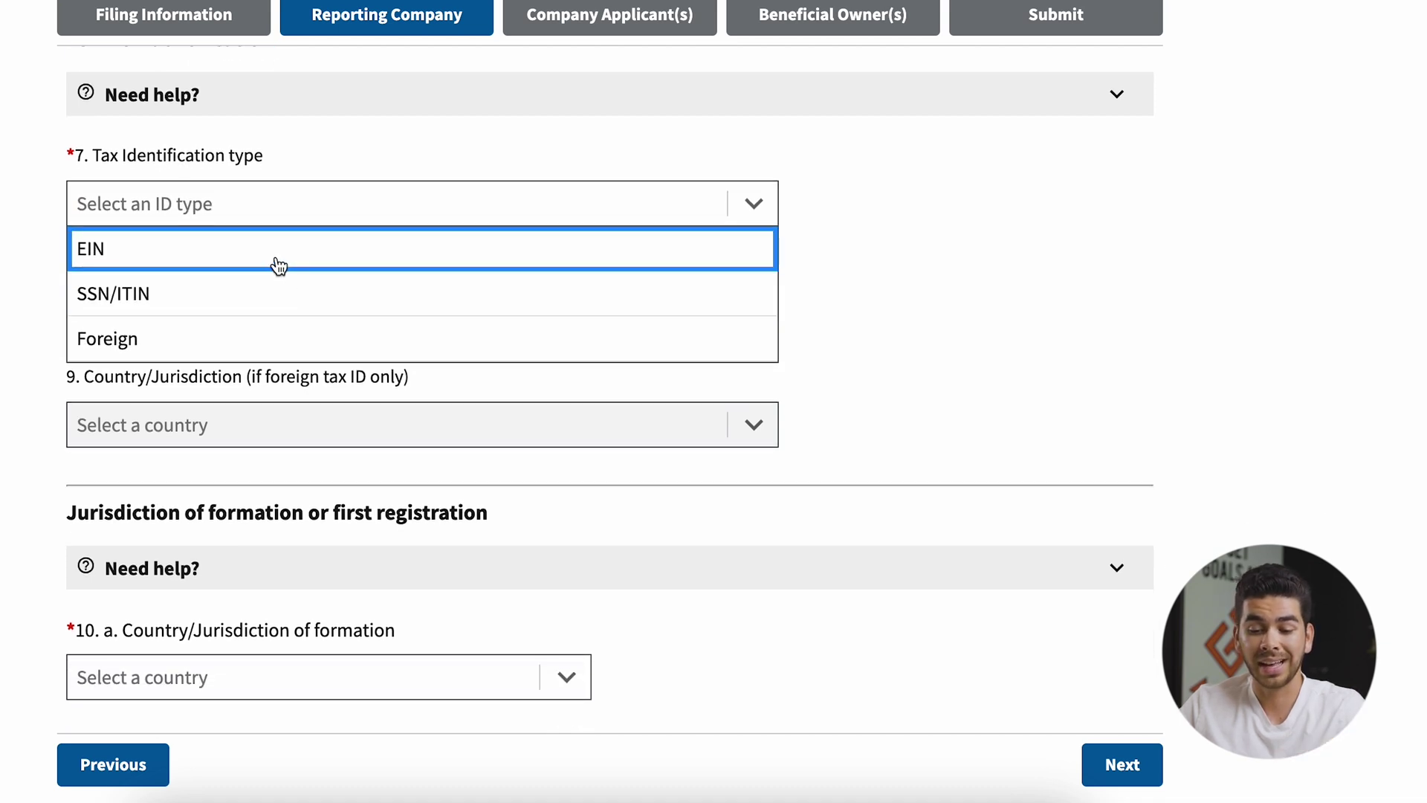
{"action": "mouse_move", "coordinate": [257, 295]}
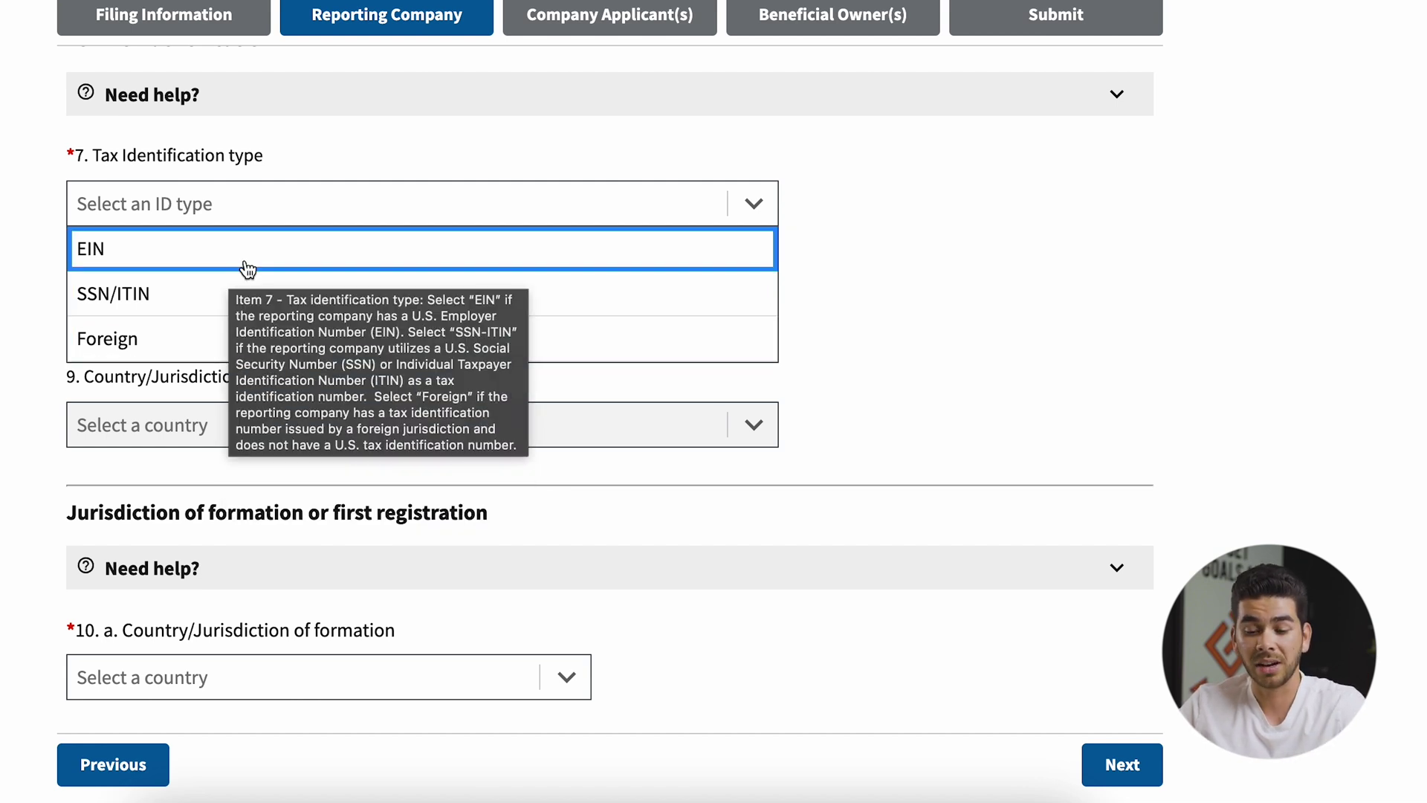
{"action": "left_click", "coordinate": [247, 268]}
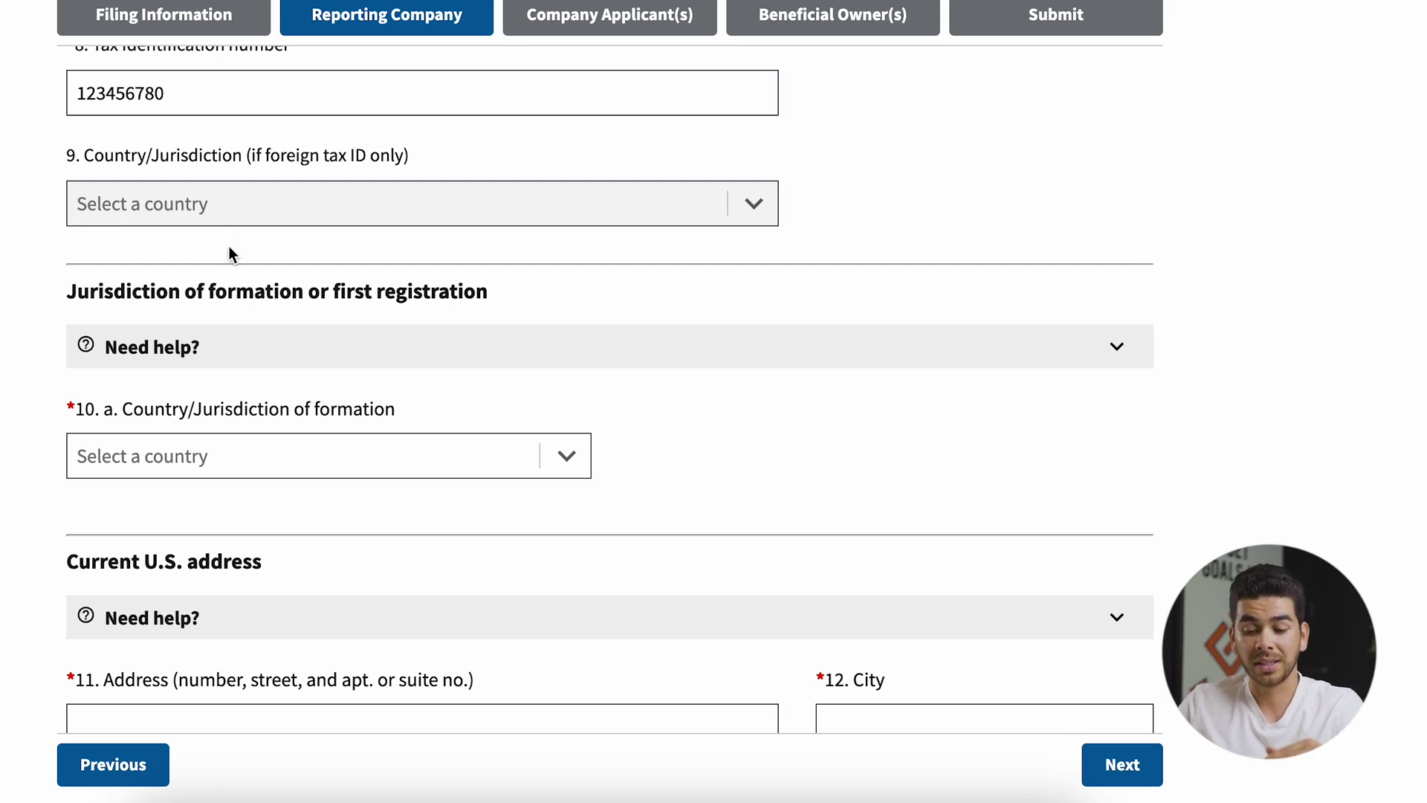
- Set the country of formation to United States of America and the state of formation to California
{"action": "scroll", "coordinate": [229, 252], "scroll_direction": "down", "scroll_amount": 3}
{"action": "scroll", "coordinate": [228, 249], "scroll_direction": "down", "scroll_amount": 3}
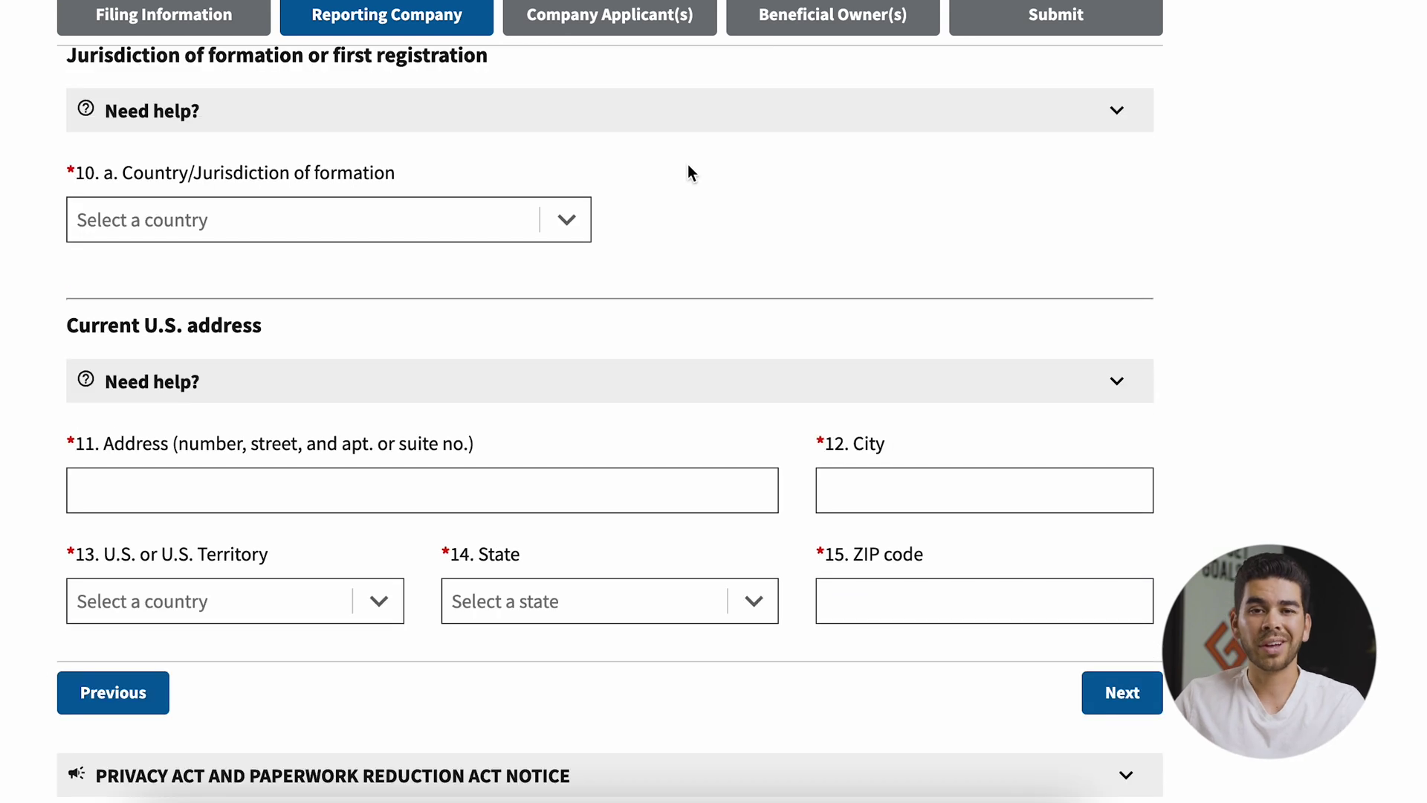
{"action": "left_click", "coordinate": [566, 220]}
{"action": "left_click", "coordinate": [486, 281]}
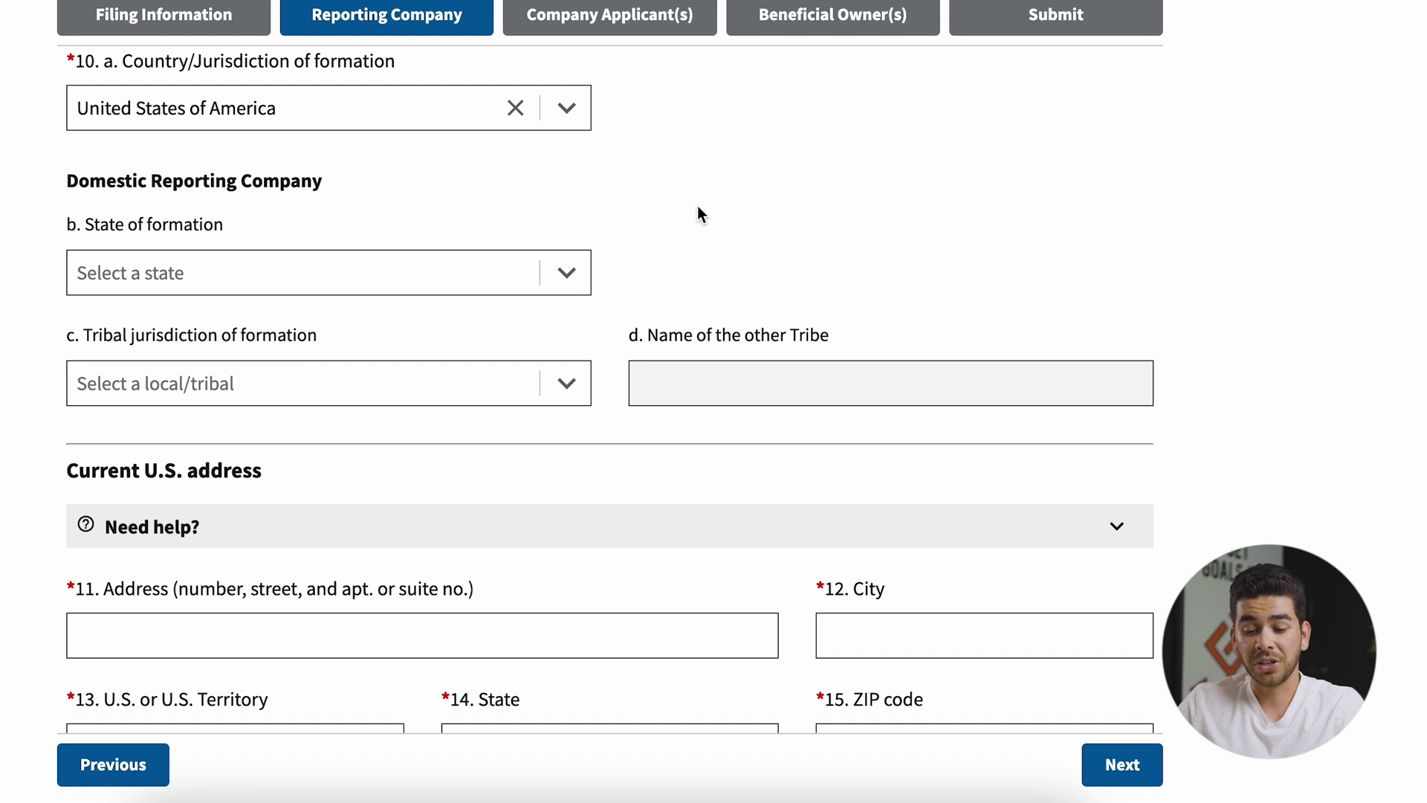
{"action": "scroll", "coordinate": [697, 205], "scroll_direction": "down", "scroll_amount": 1}
{"action": "left_click", "coordinate": [565, 236]}
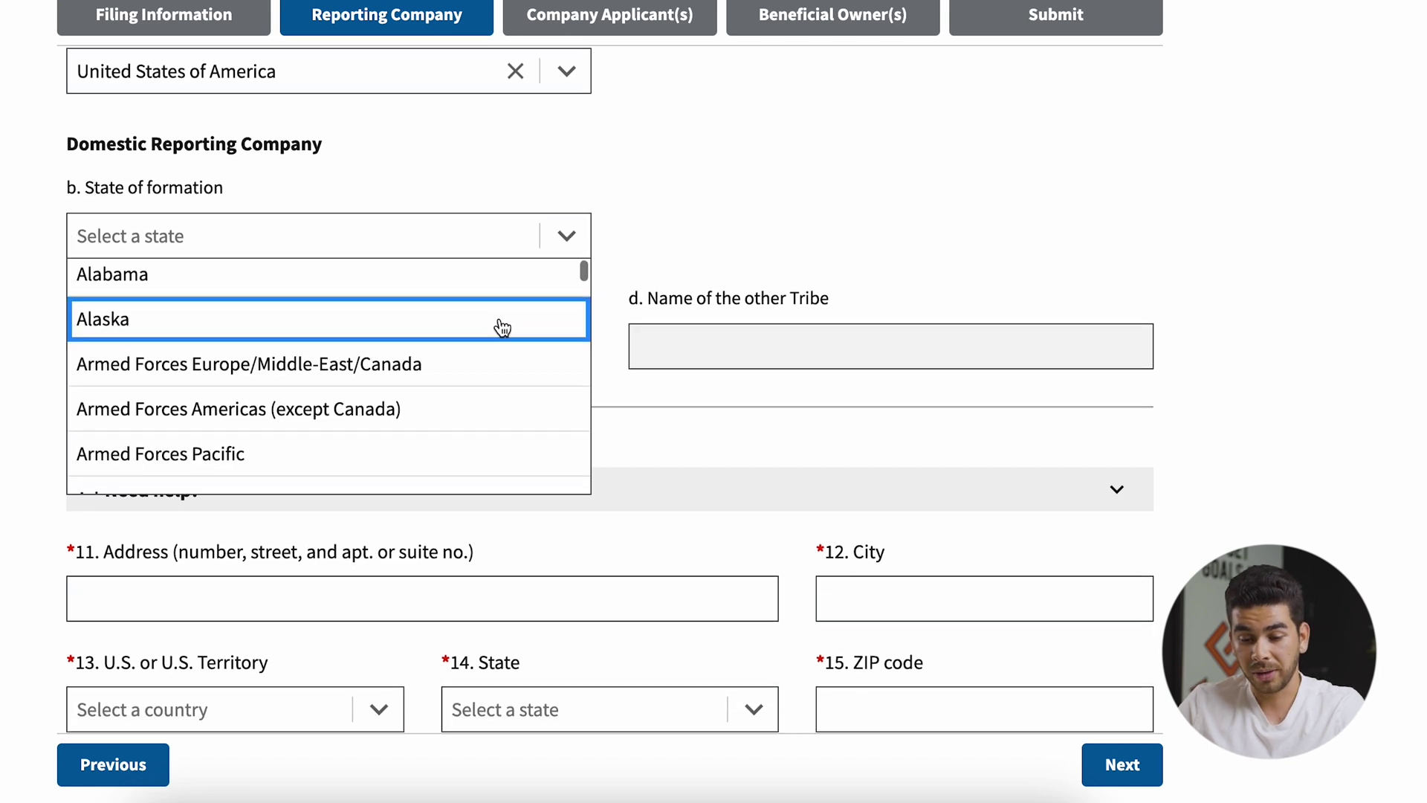
{"action": "scroll", "coordinate": [500, 324], "scroll_direction": "down", "scroll_amount": 2}
{"action": "left_click", "coordinate": [513, 318]}
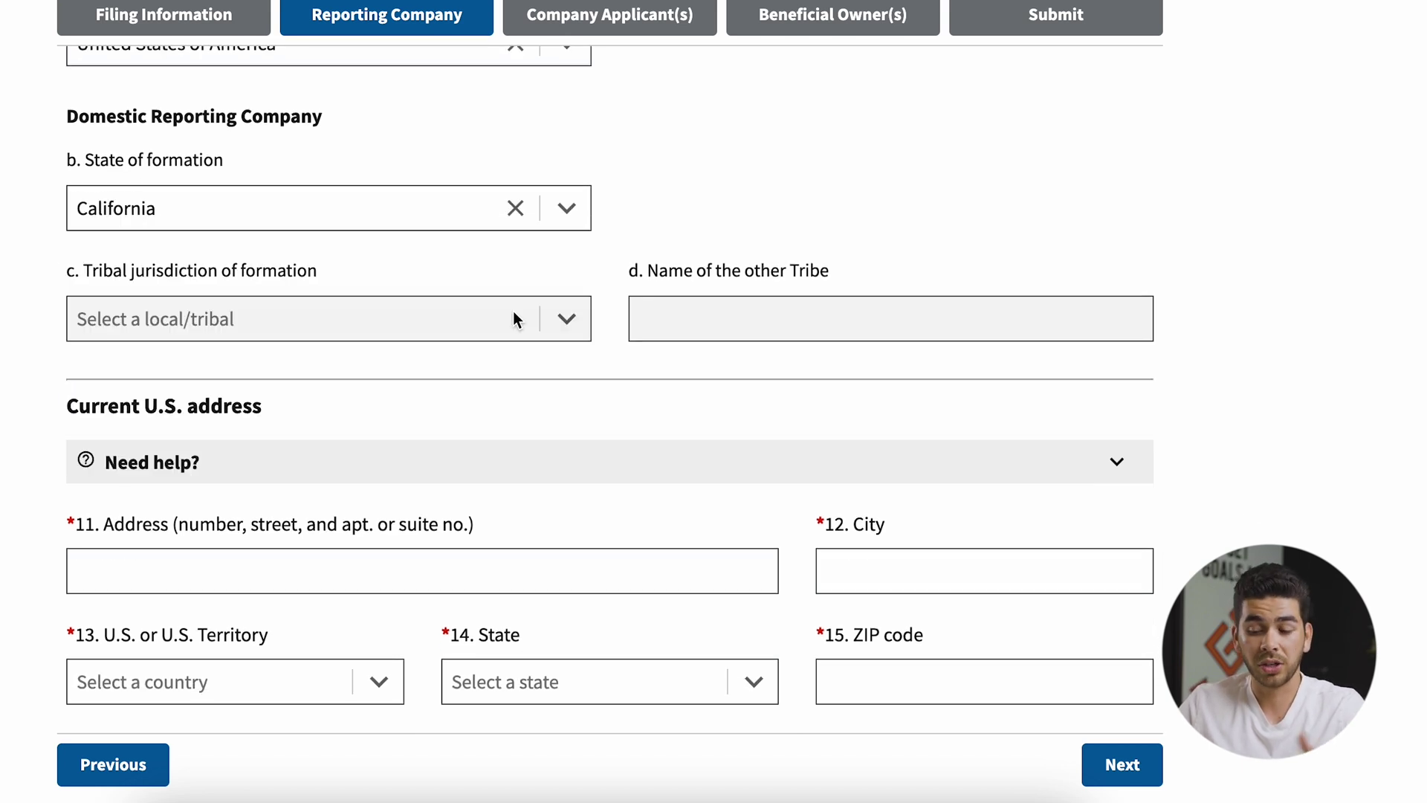
- Fill in the company's current U.S. address and continue to the Company Applicant(s) section
{"action": "scroll", "coordinate": [513, 318], "scroll_direction": "down", "scroll_amount": 2}
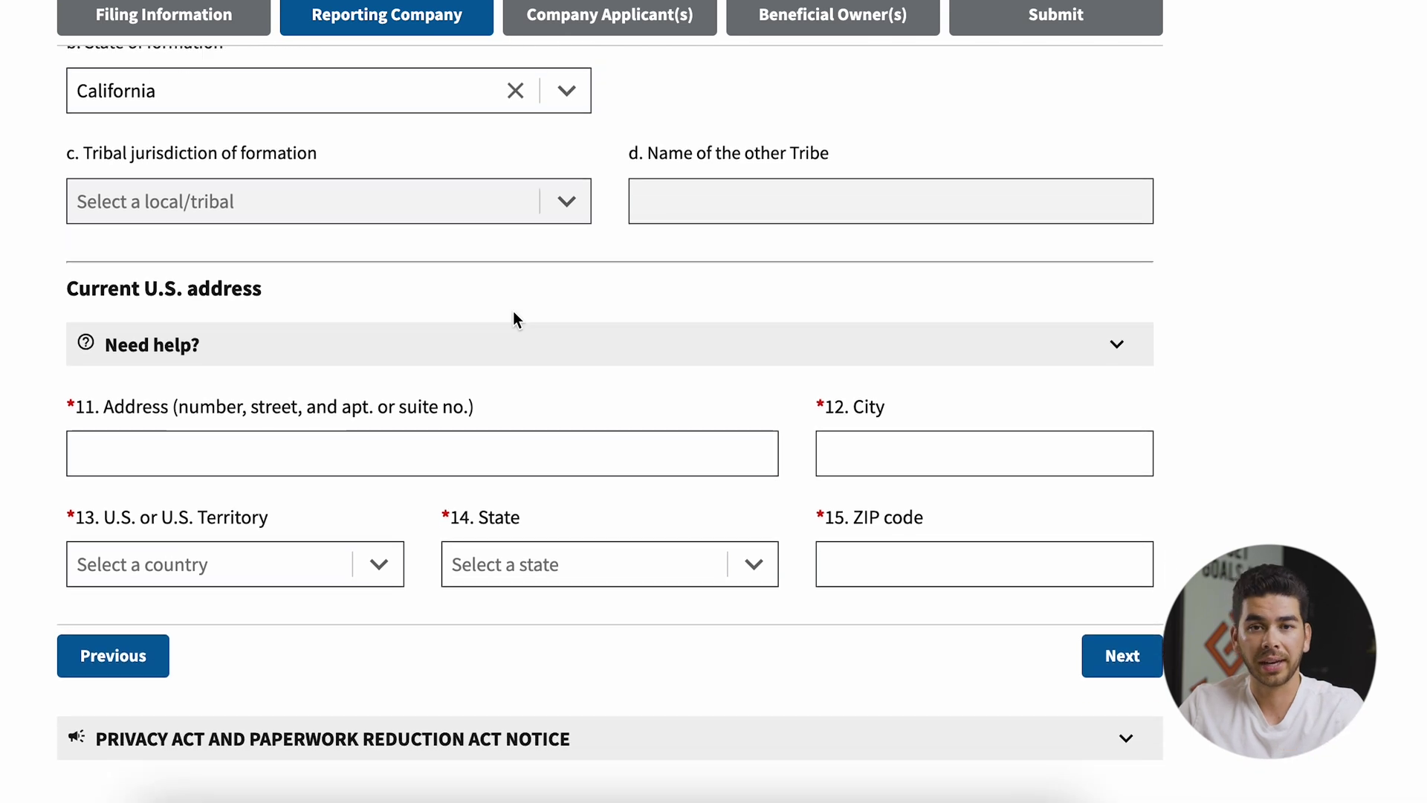
{"action": "scroll", "coordinate": [513, 318], "scroll_direction": "down", "scroll_amount": 3}
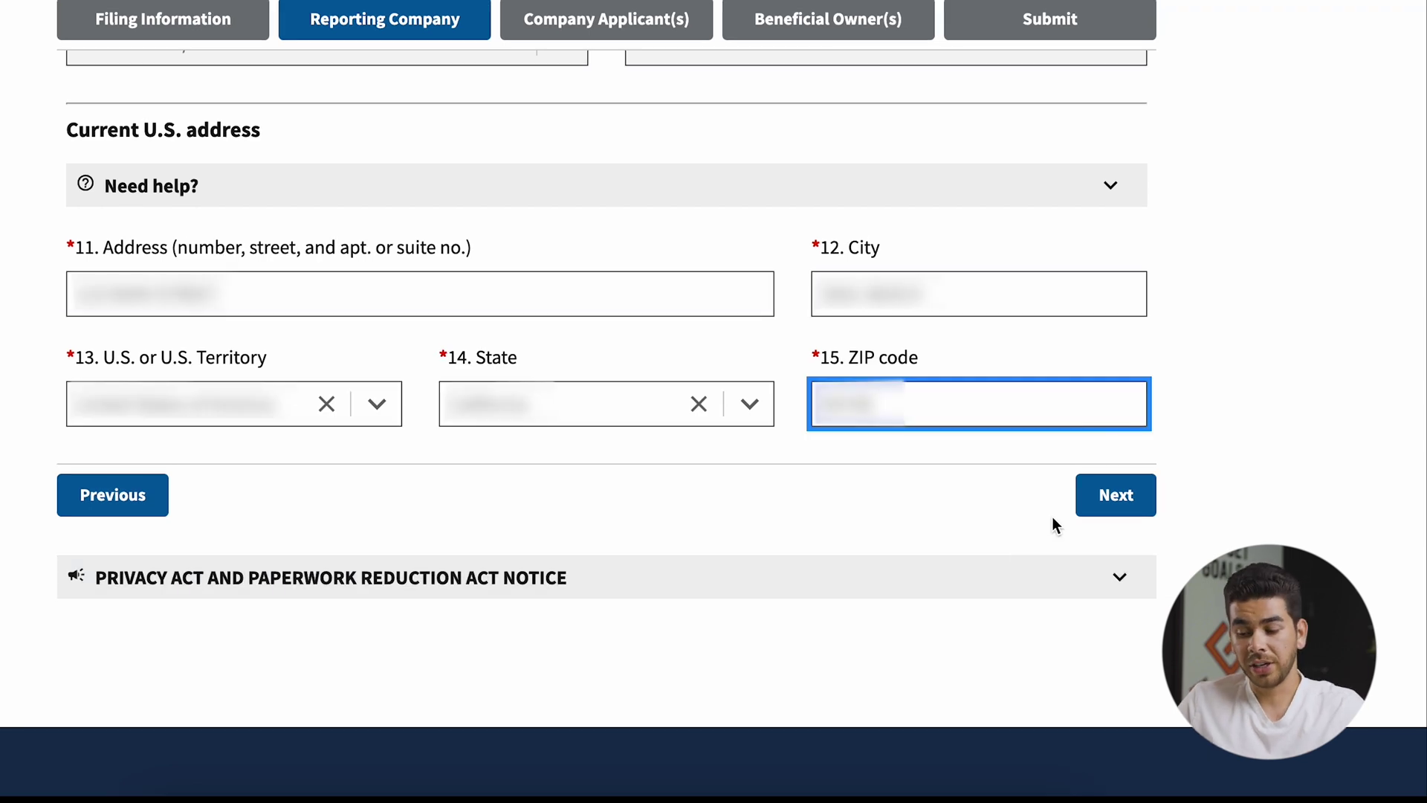
{"action": "left_click", "coordinate": [1107, 494]}
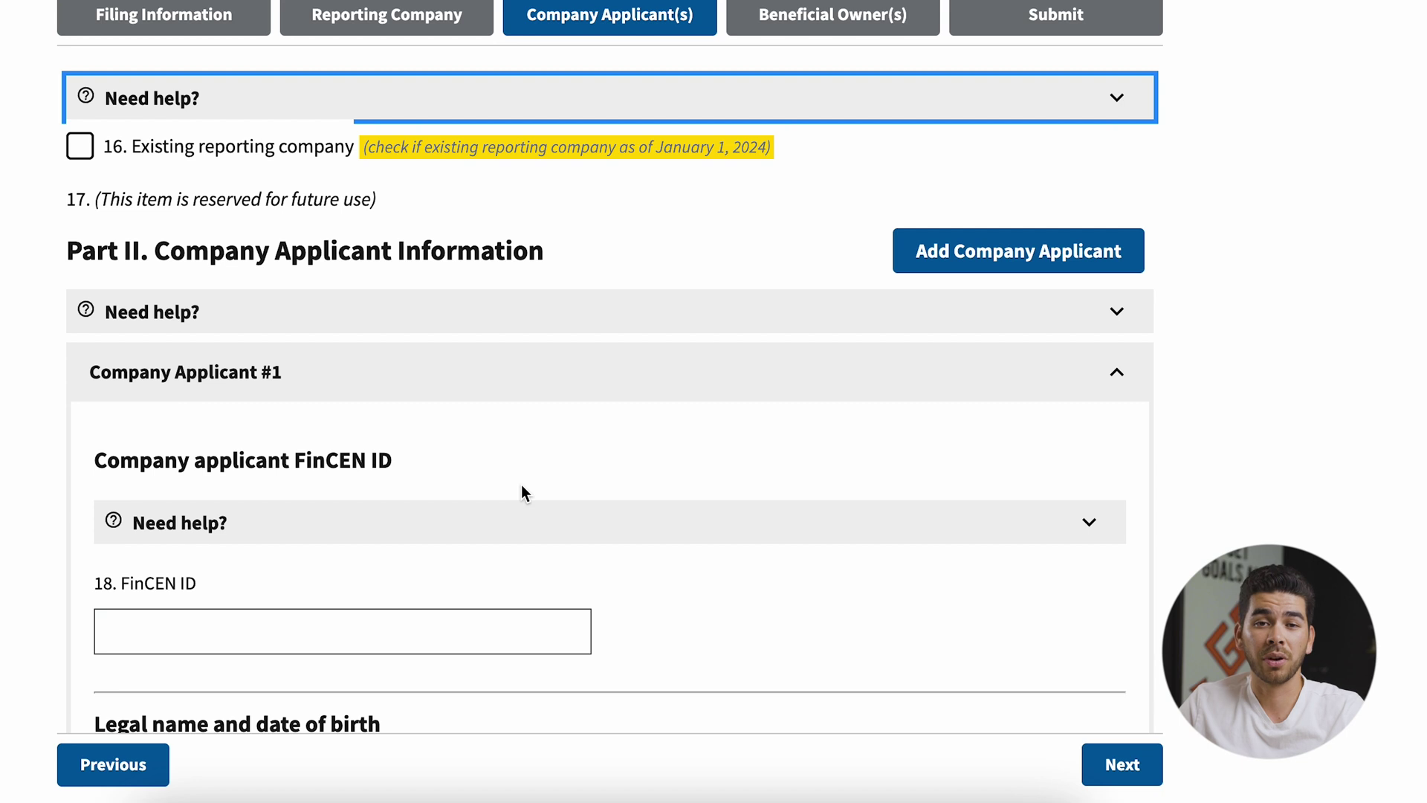
- Enter the last name, first name and current address of Company Applicant #1
{"action": "scroll", "coordinate": [573, 212], "scroll_direction": "down", "scroll_amount": 3}
{"action": "scroll", "coordinate": [573, 208], "scroll_direction": "down", "scroll_amount": 1}
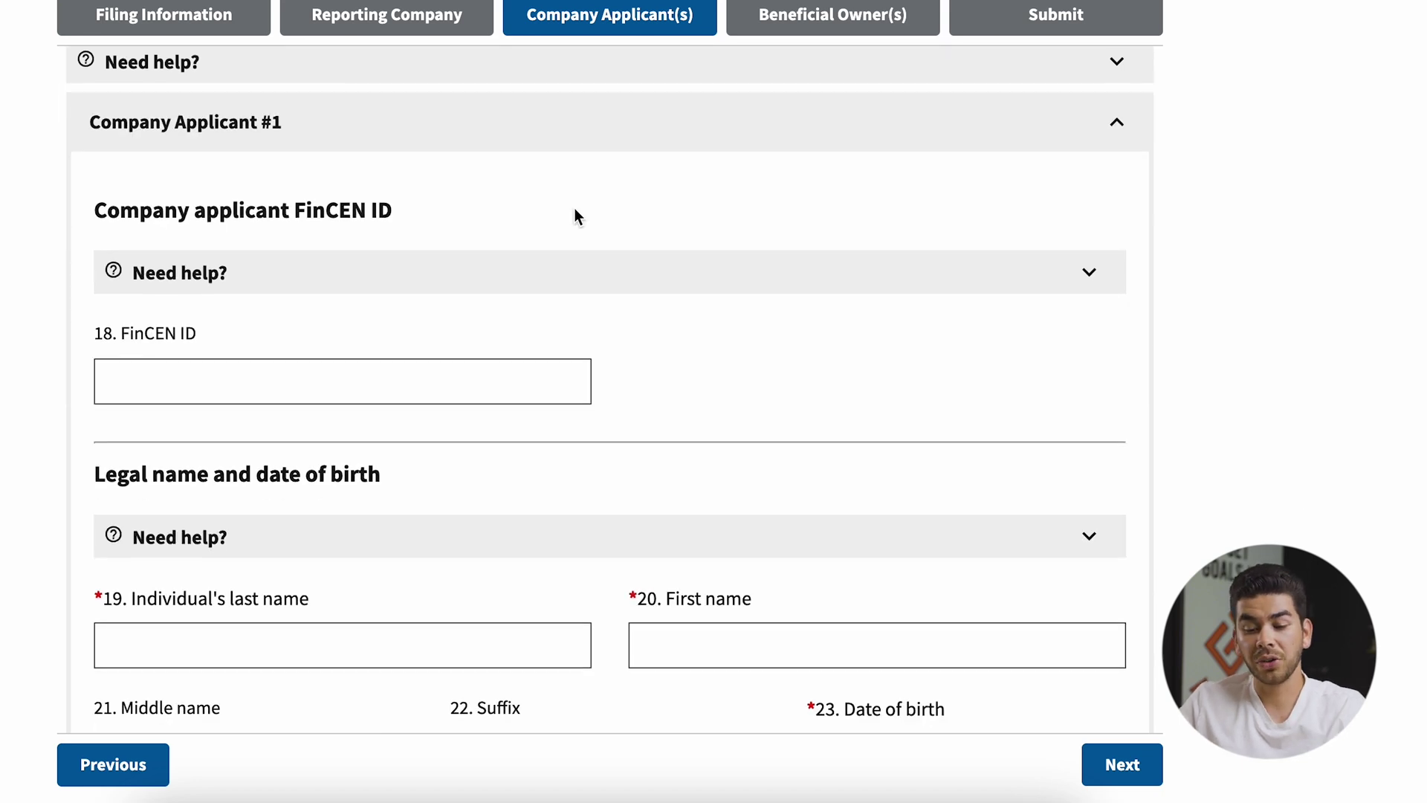
{"action": "scroll", "coordinate": [575, 209], "scroll_direction": "up", "scroll_amount": 1}
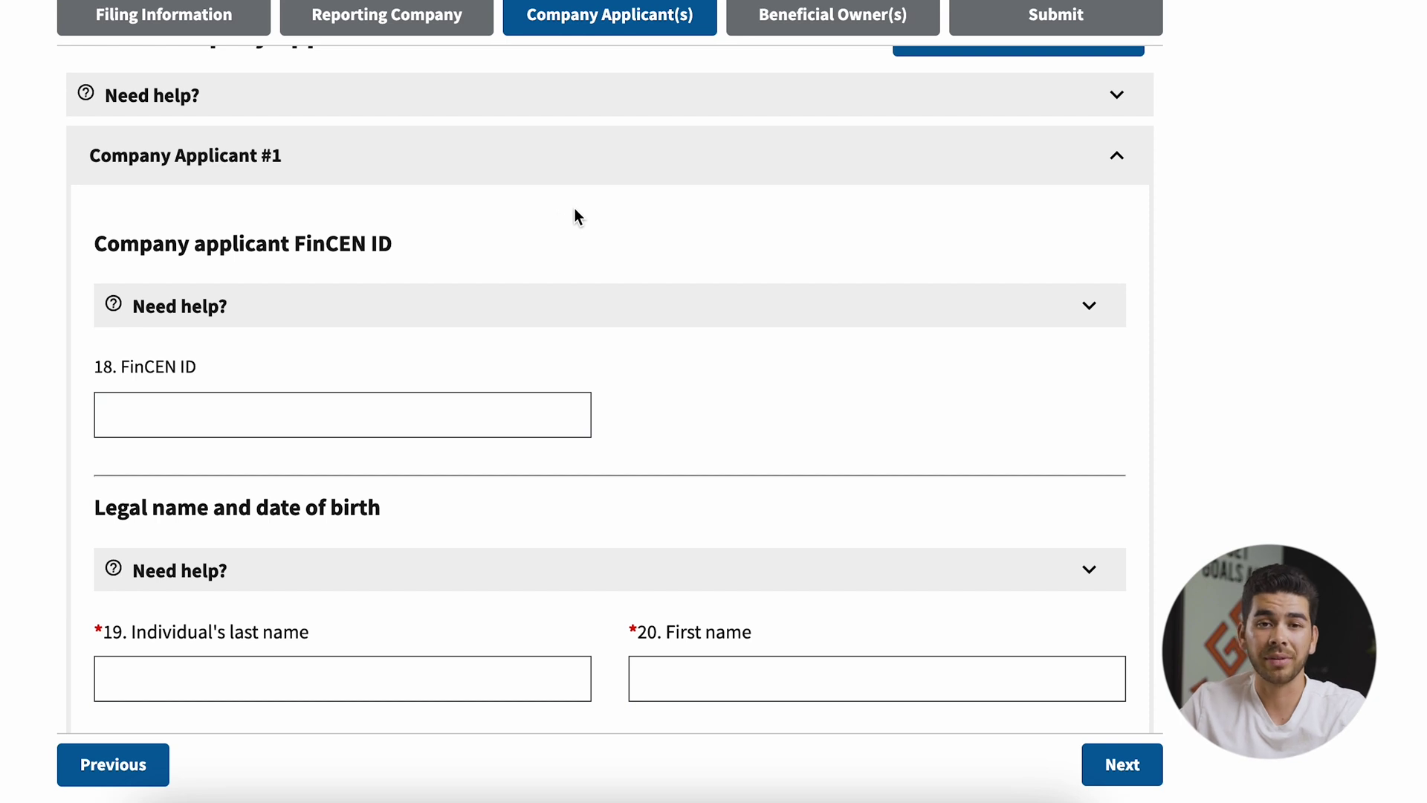
{"action": "scroll", "coordinate": [336, 371], "scroll_direction": "down", "scroll_amount": 1}
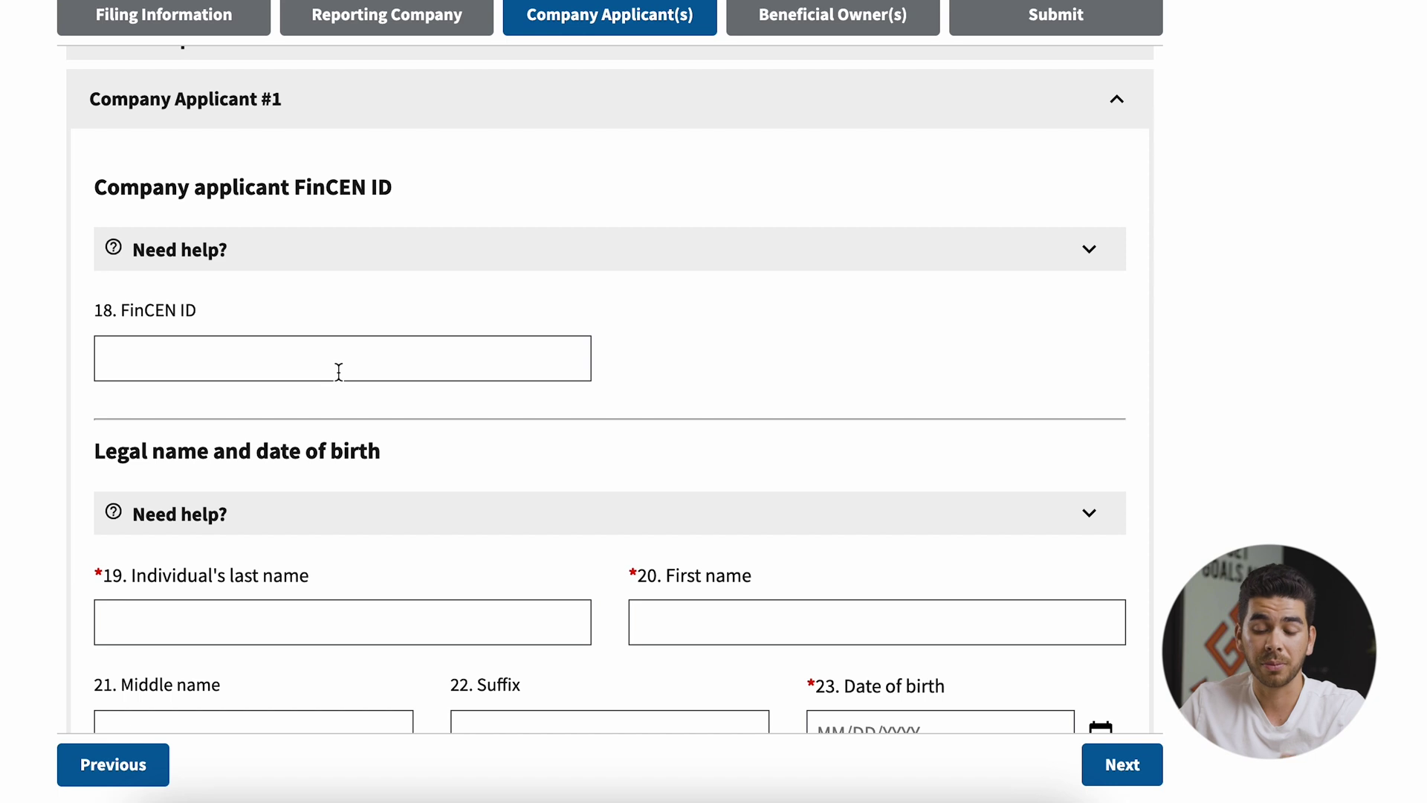
{"action": "scroll", "coordinate": [338, 371], "scroll_direction": "down", "scroll_amount": 3}
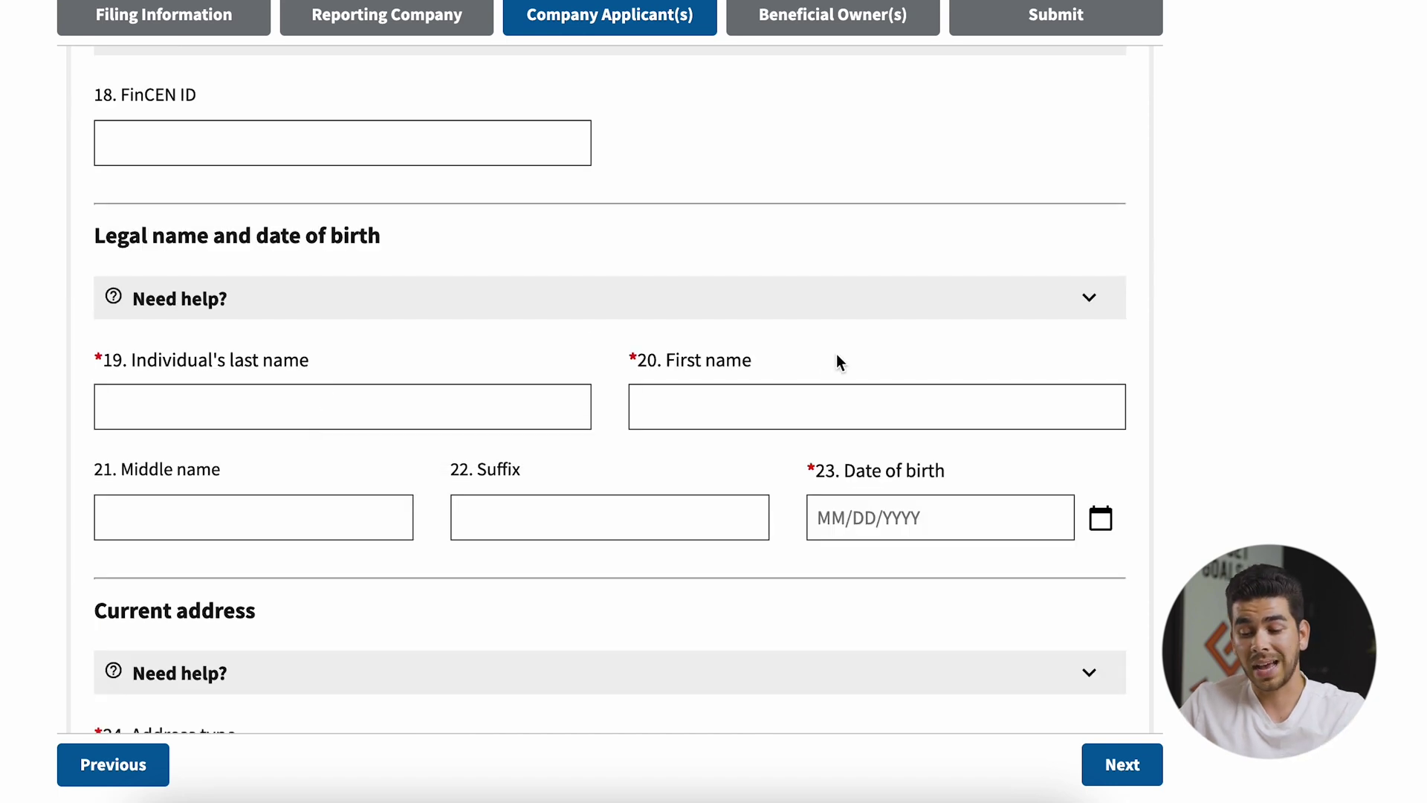
{"action": "scroll", "coordinate": [657, 408], "scroll_direction": "down", "scroll_amount": 1}
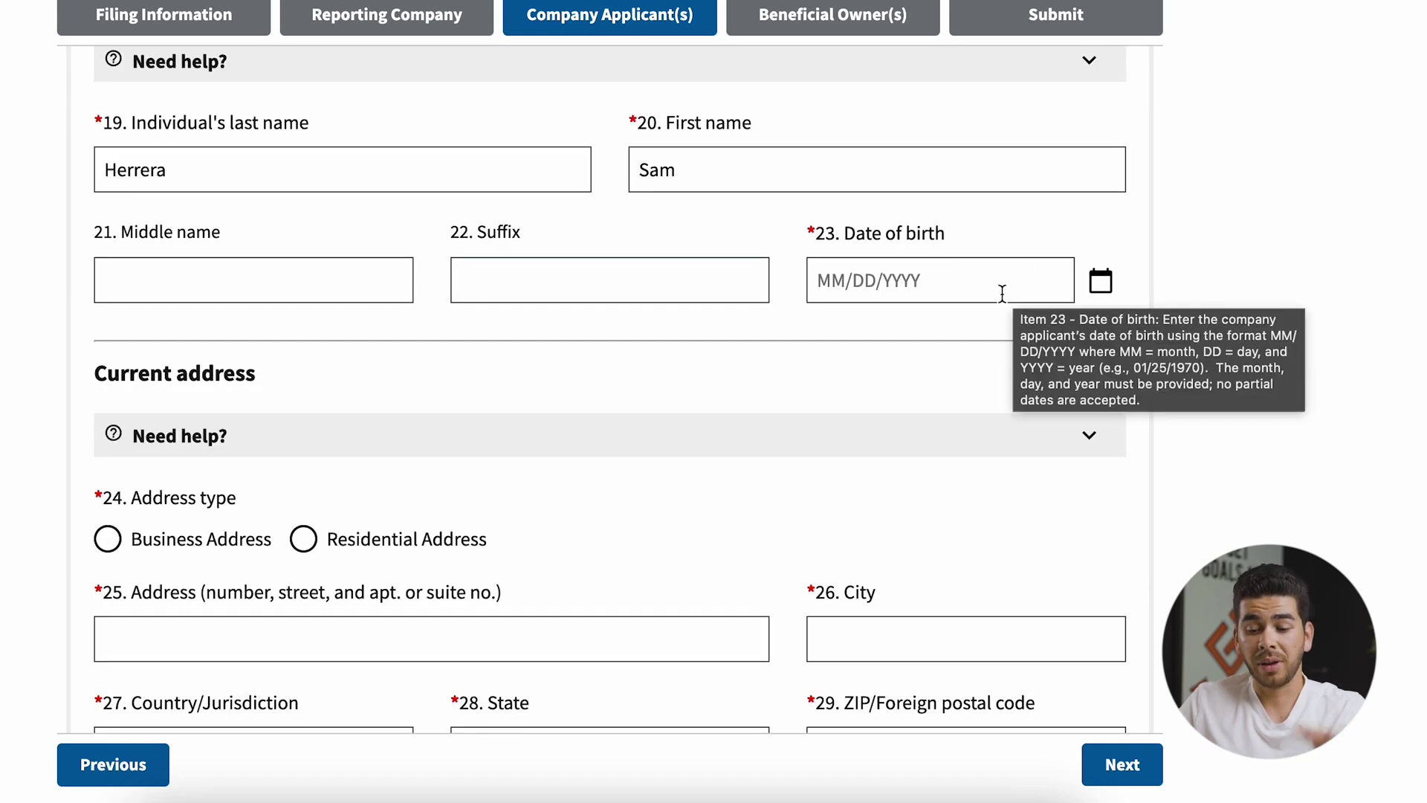
{"action": "scroll", "coordinate": [715, 425], "scroll_direction": "down", "scroll_amount": 4}
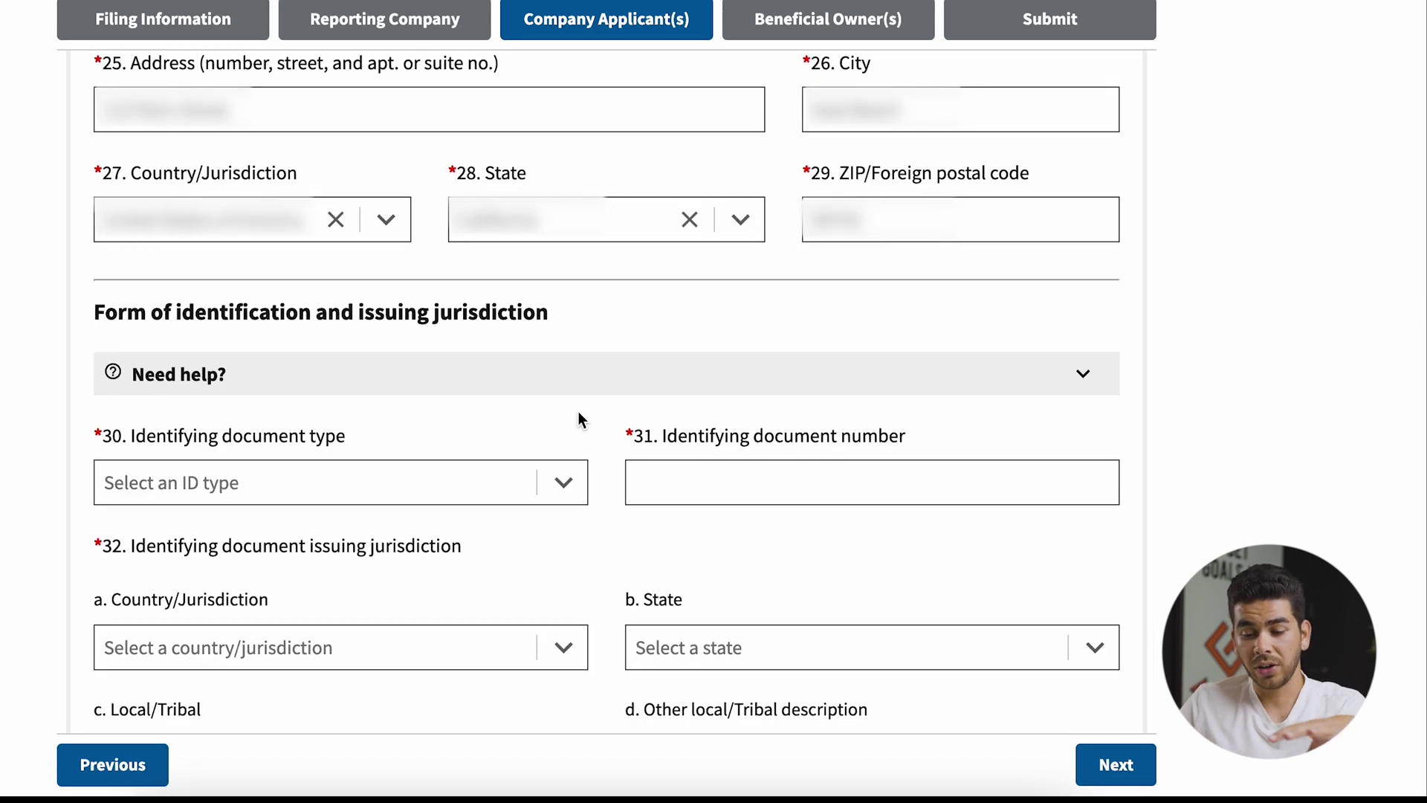
- Identify the applicant by state issued driver's license, entering the document number and United States of America, California as issuing jurisdiction
{"action": "scroll", "coordinate": [579, 413], "scroll_direction": "down", "scroll_amount": 2}
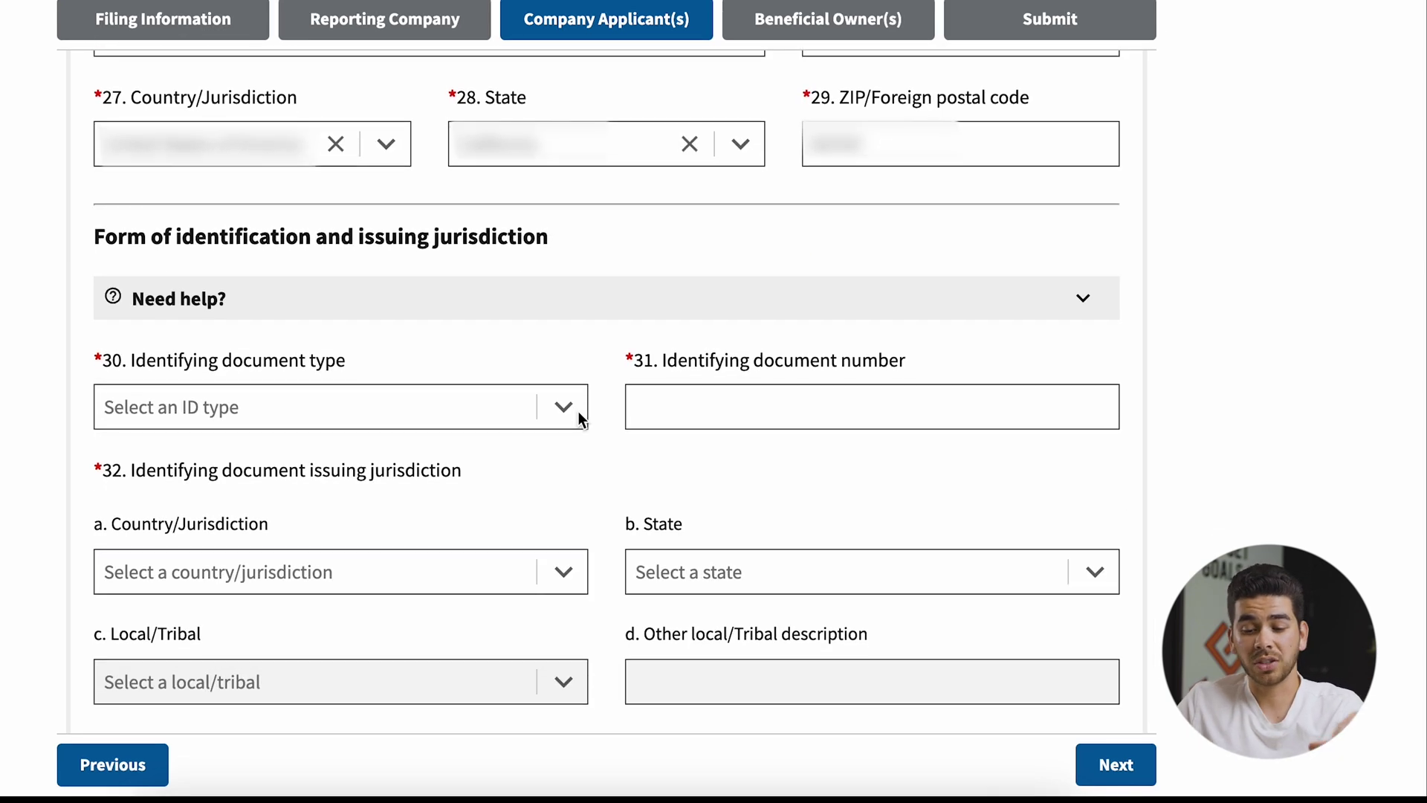
{"action": "scroll", "coordinate": [578, 414], "scroll_direction": "down", "scroll_amount": 2}
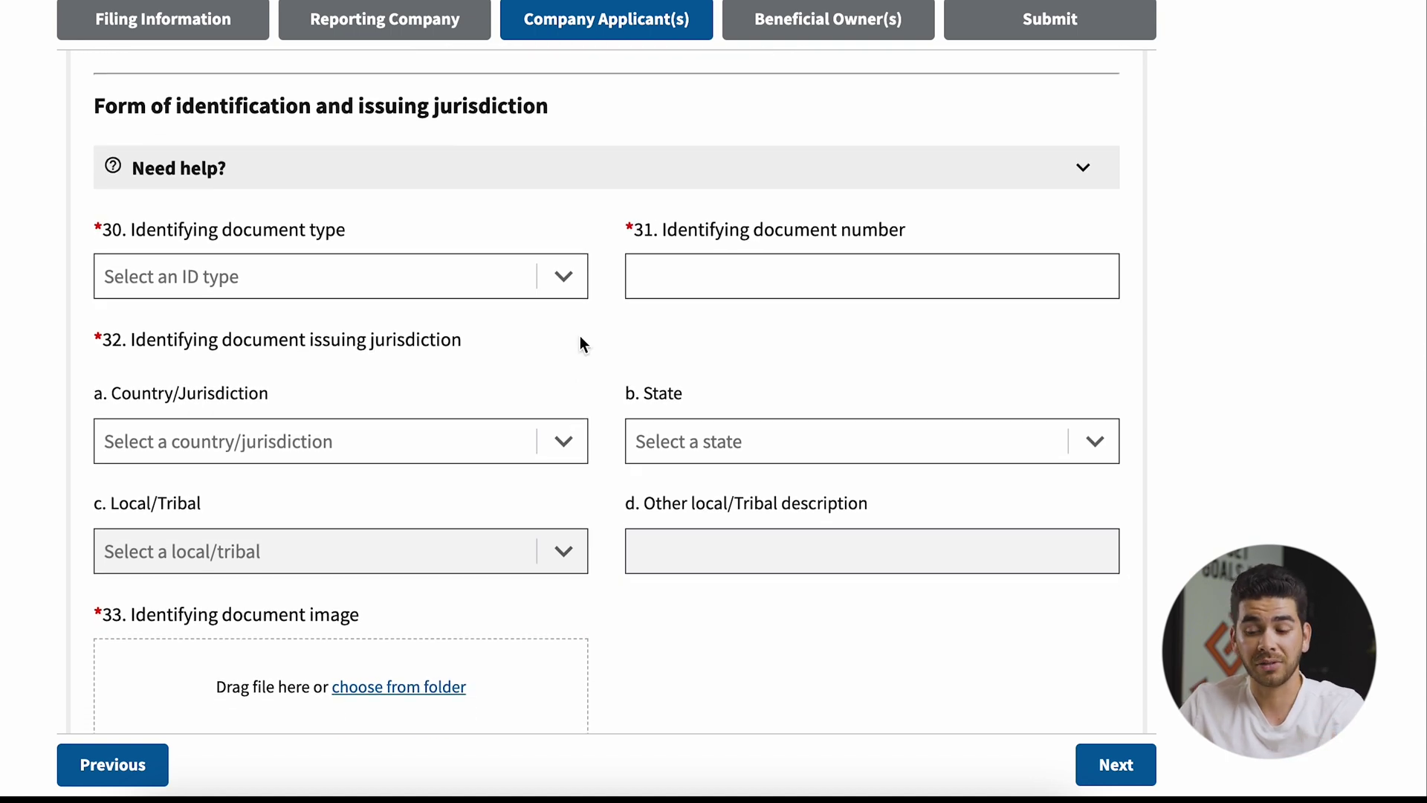
{"action": "left_click", "coordinate": [568, 278]}
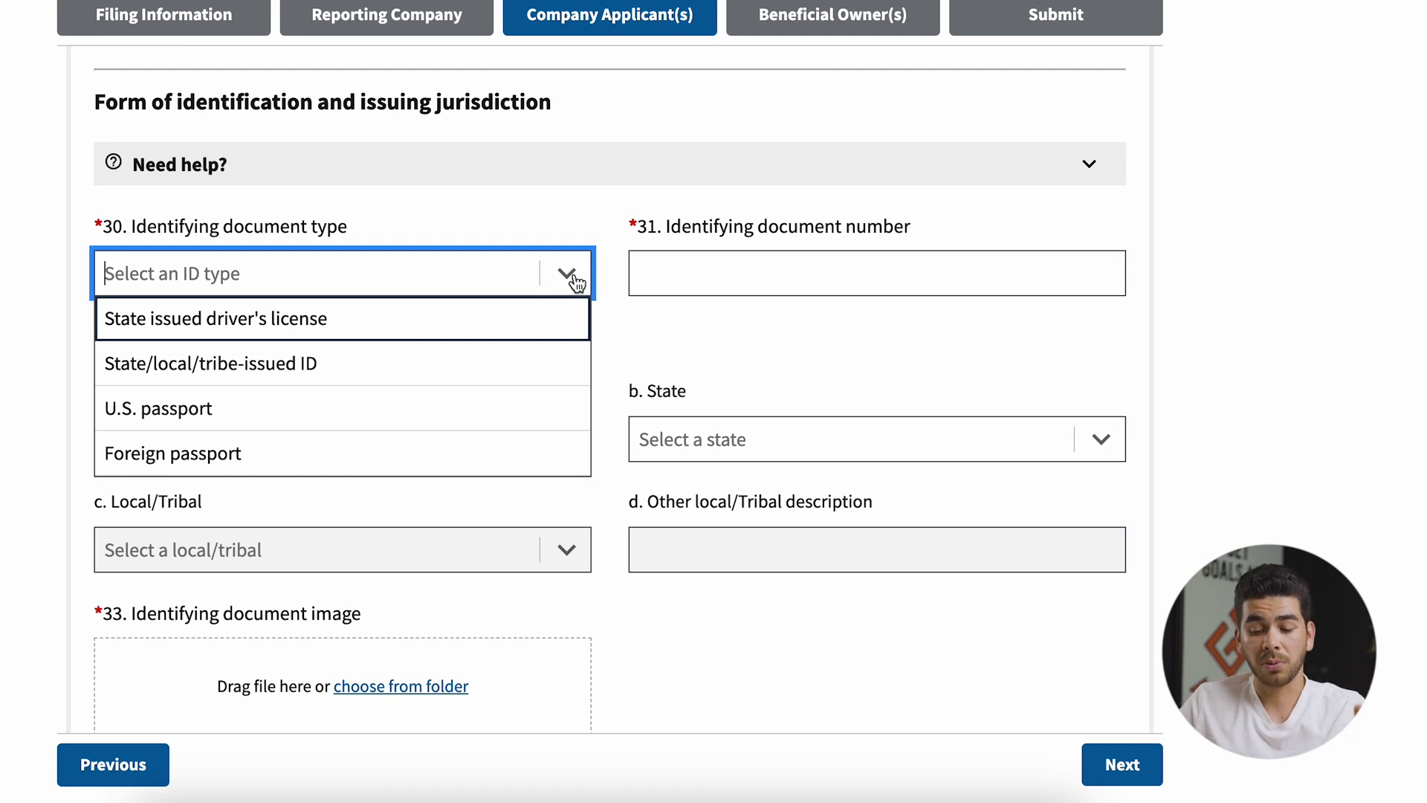
{"action": "left_click", "coordinate": [529, 325]}
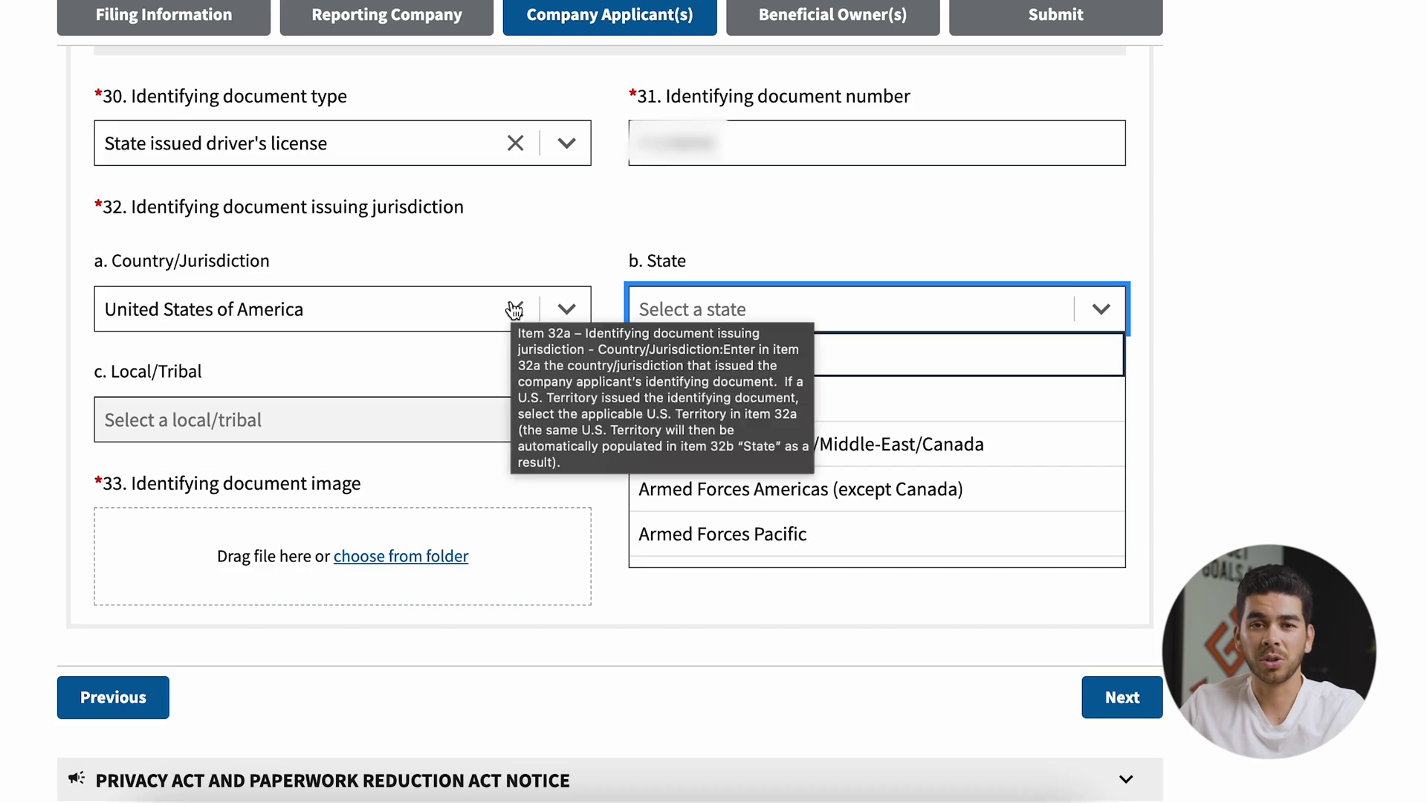
{"action": "scroll", "coordinate": [768, 456], "scroll_direction": "down", "scroll_amount": 3}
{"action": "left_click", "coordinate": [706, 492]}
- Review the attachment requirements for the applicant's identifying document image
{"action": "mouse_move", "coordinate": [706, 537]}
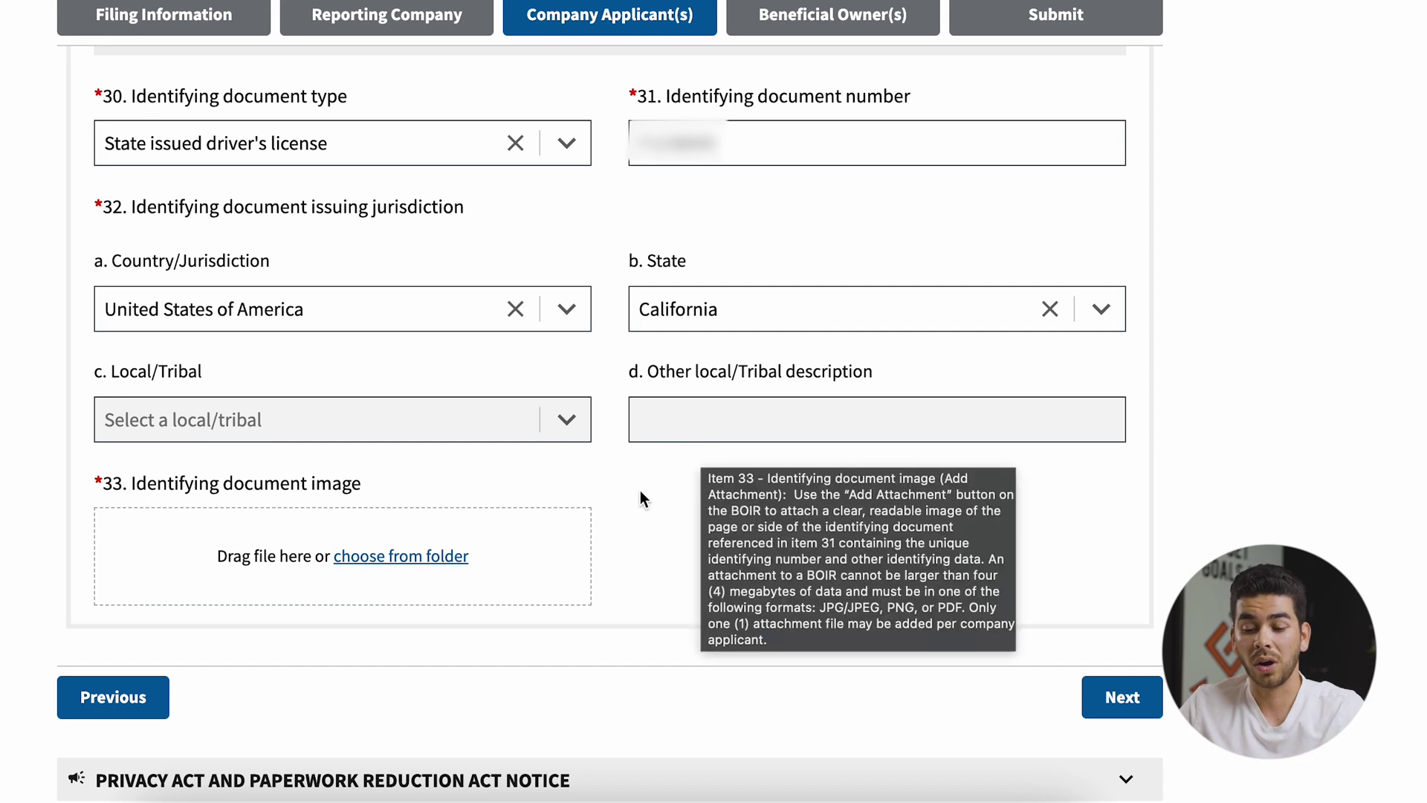
{"action": "scroll", "coordinate": [640, 493], "scroll_direction": "down", "scroll_amount": 1}
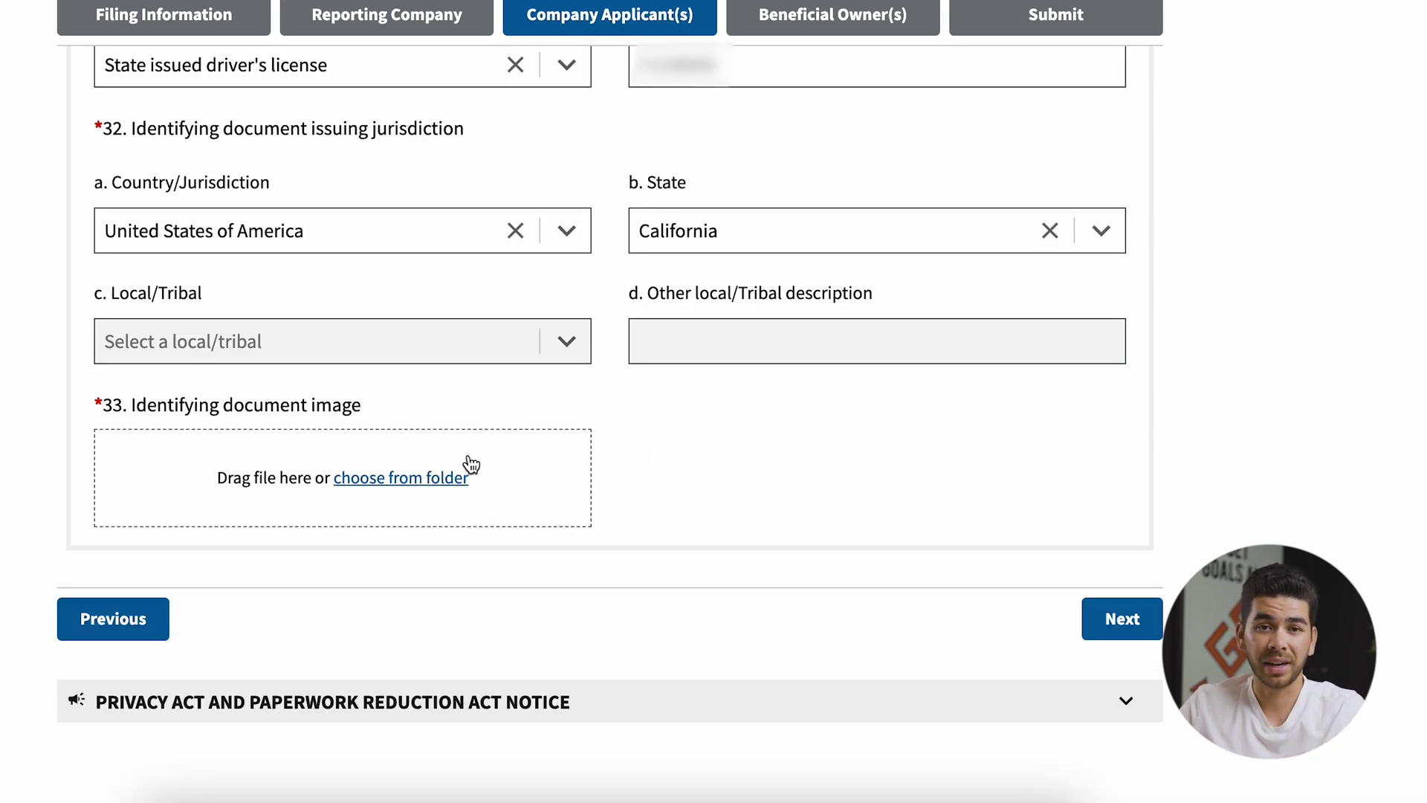
{"action": "scroll", "coordinate": [718, 489], "scroll_direction": "down", "scroll_amount": 1}
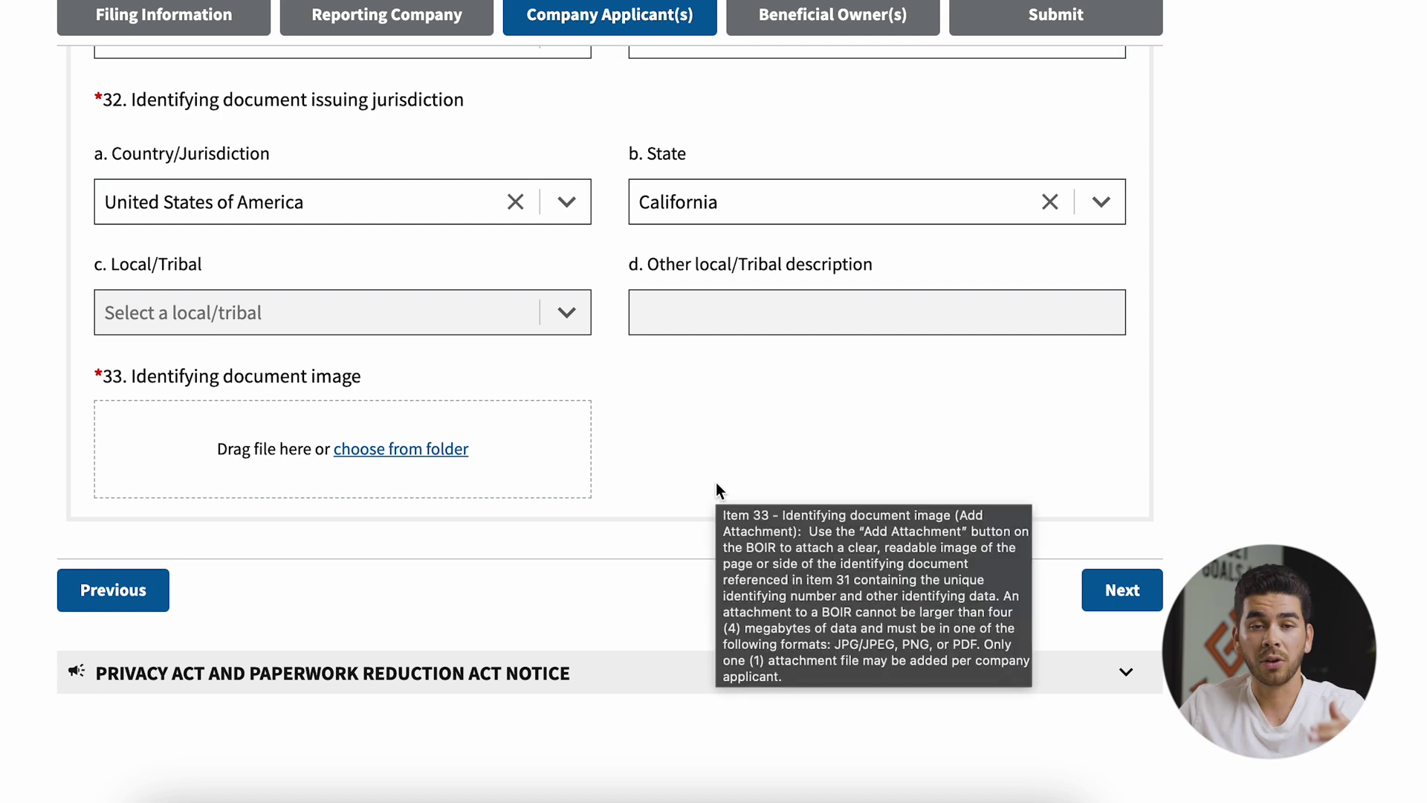
- Review the Beneficial Owner #1 section, from the parent/guardian option through the address, identifying document and issuing jurisdiction fields
{"action": "mouse_move", "coordinate": [846, 430]}
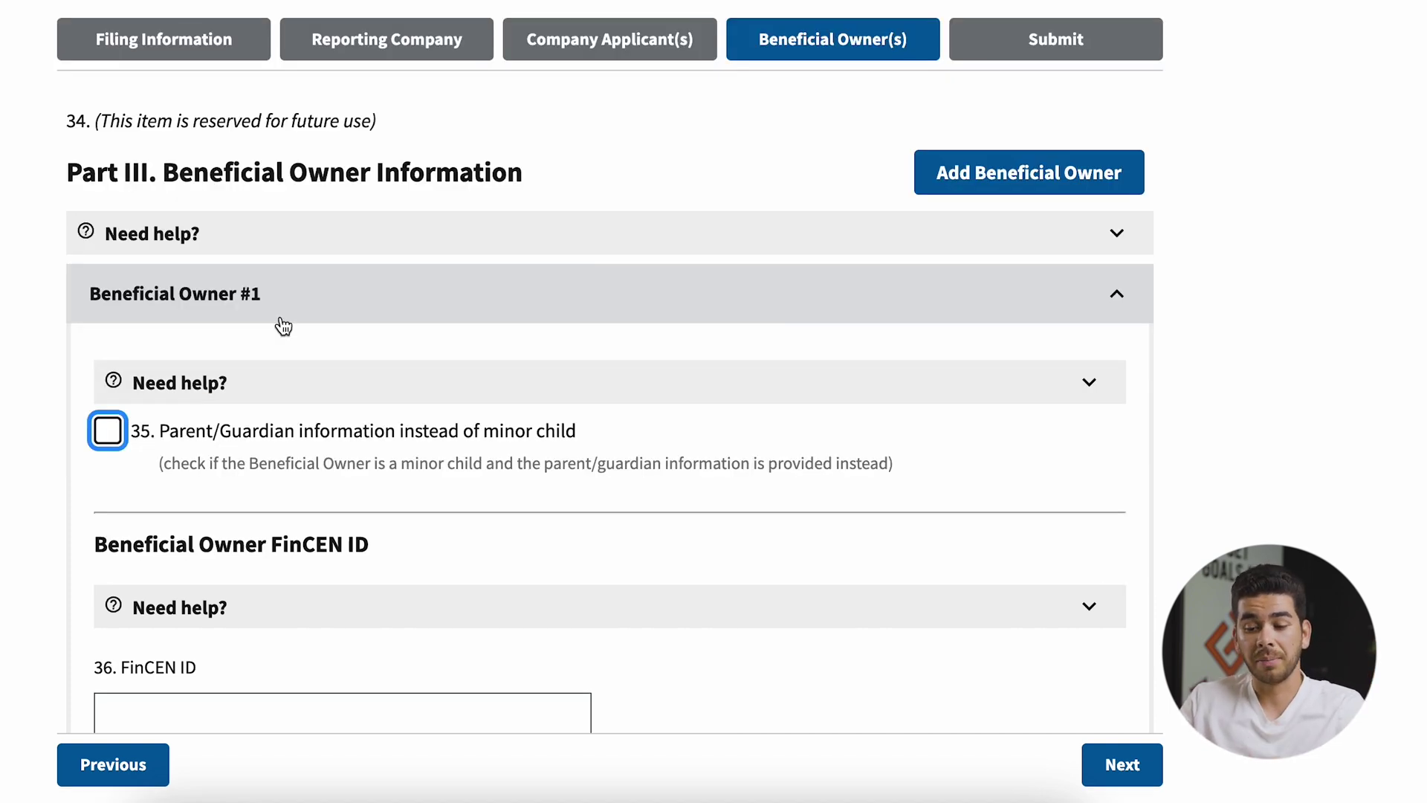
{"action": "scroll", "coordinate": [283, 325], "scroll_direction": "down", "scroll_amount": 1}
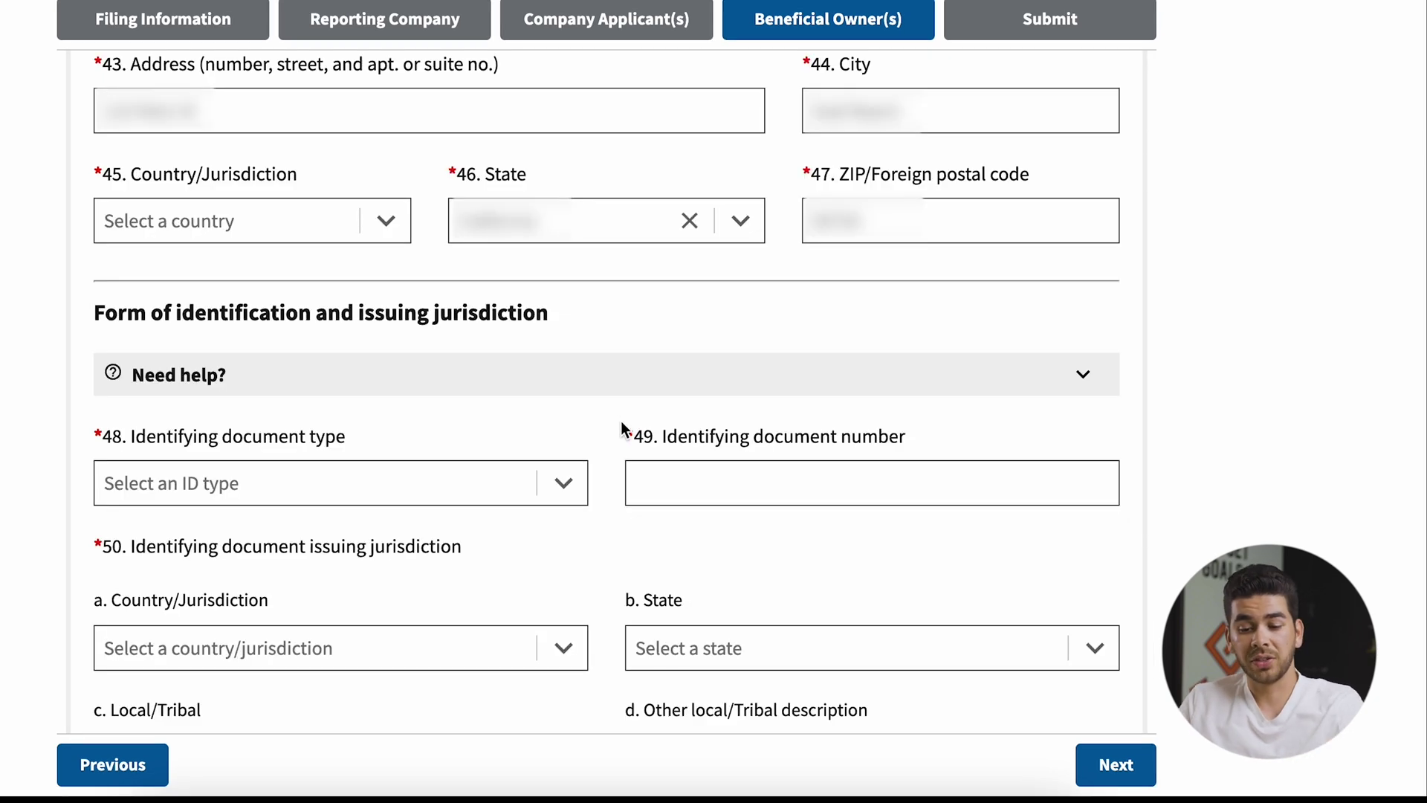
{"action": "scroll", "coordinate": [622, 427], "scroll_direction": "down", "scroll_amount": 1}
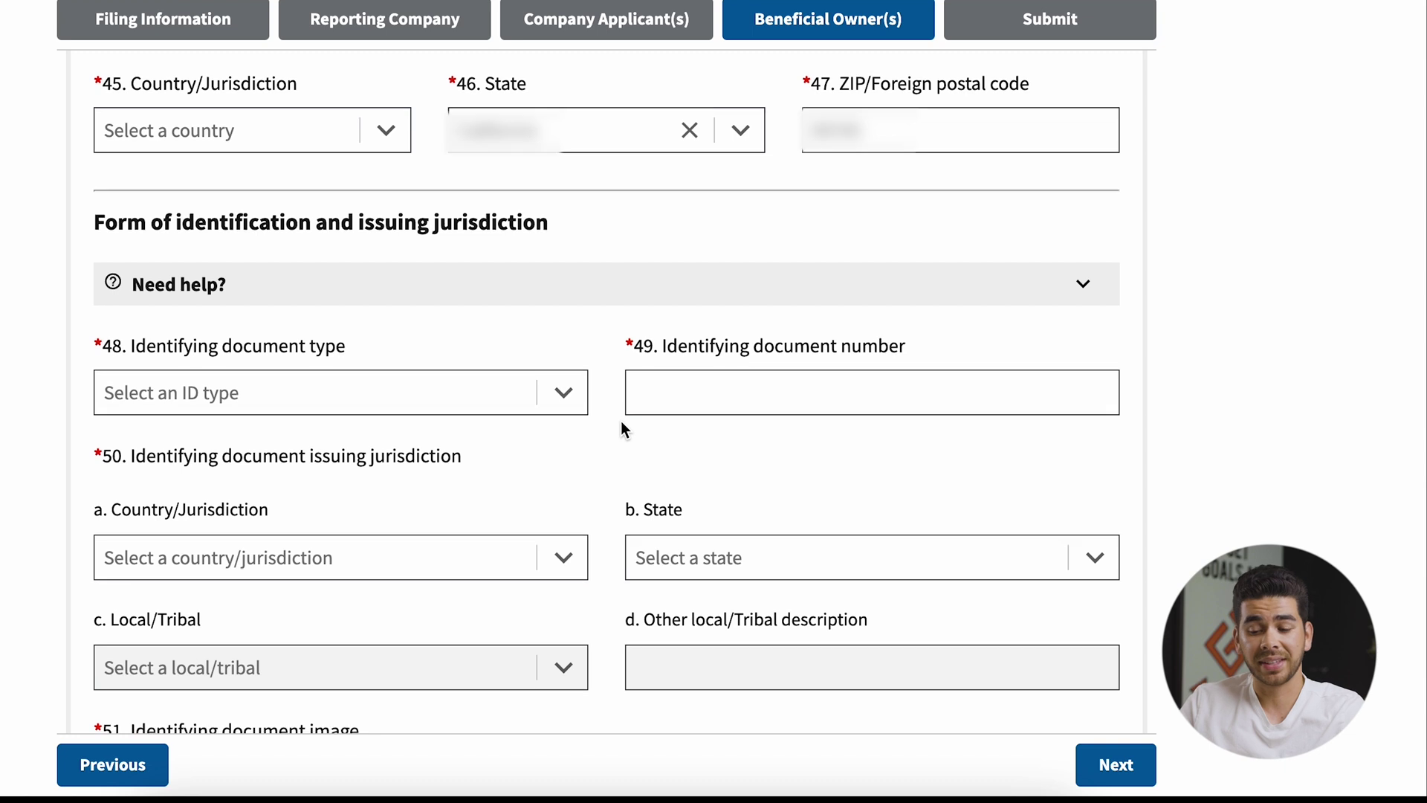
{"action": "scroll", "coordinate": [621, 420], "scroll_direction": "down", "scroll_amount": 3}
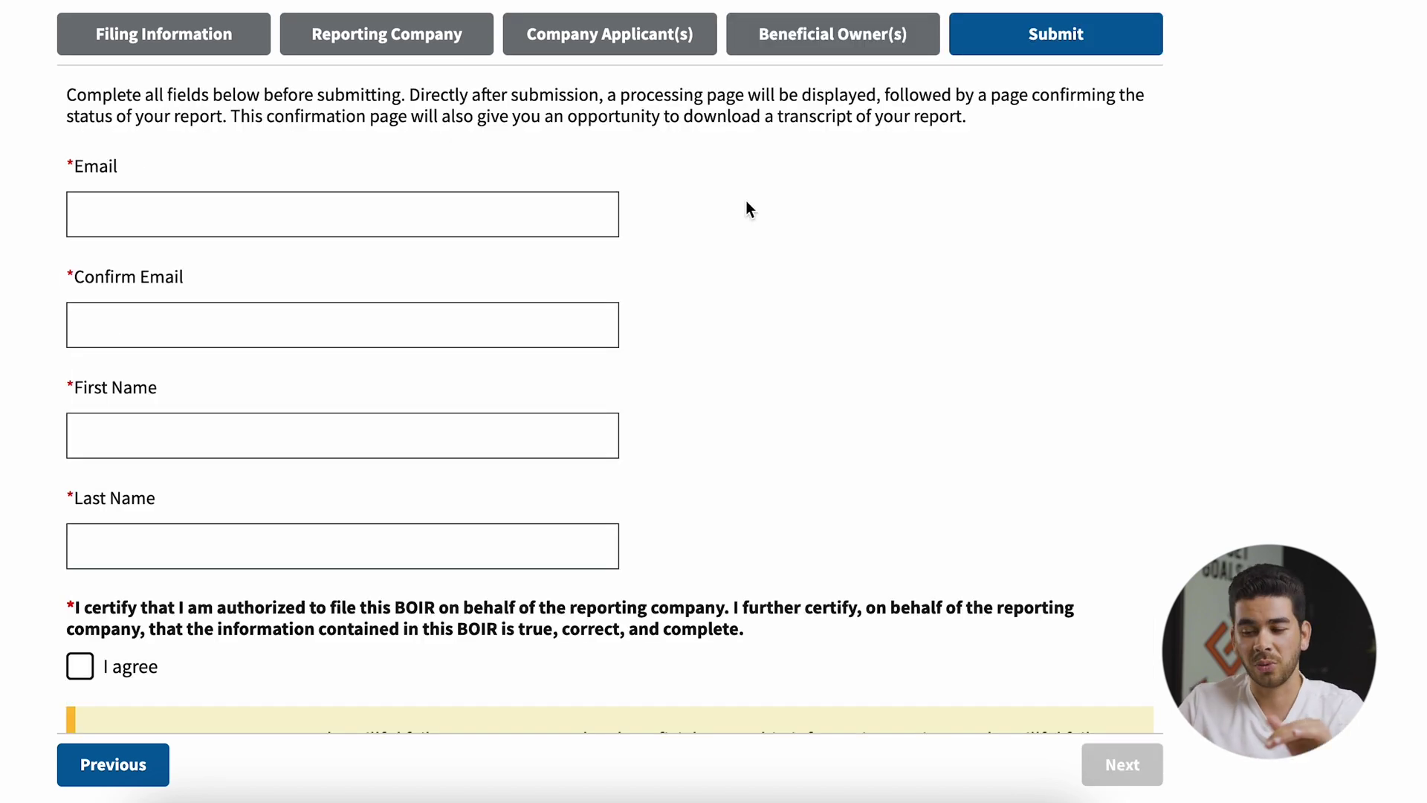
- Fill in the filer's email, email confirmation, first name and last name, and agree to the authorization certification
{"action": "scroll", "coordinate": [746, 201], "scroll_direction": "up", "scroll_amount": 1}
{"action": "scroll", "coordinate": [746, 201], "scroll_direction": "down", "scroll_amount": 2}
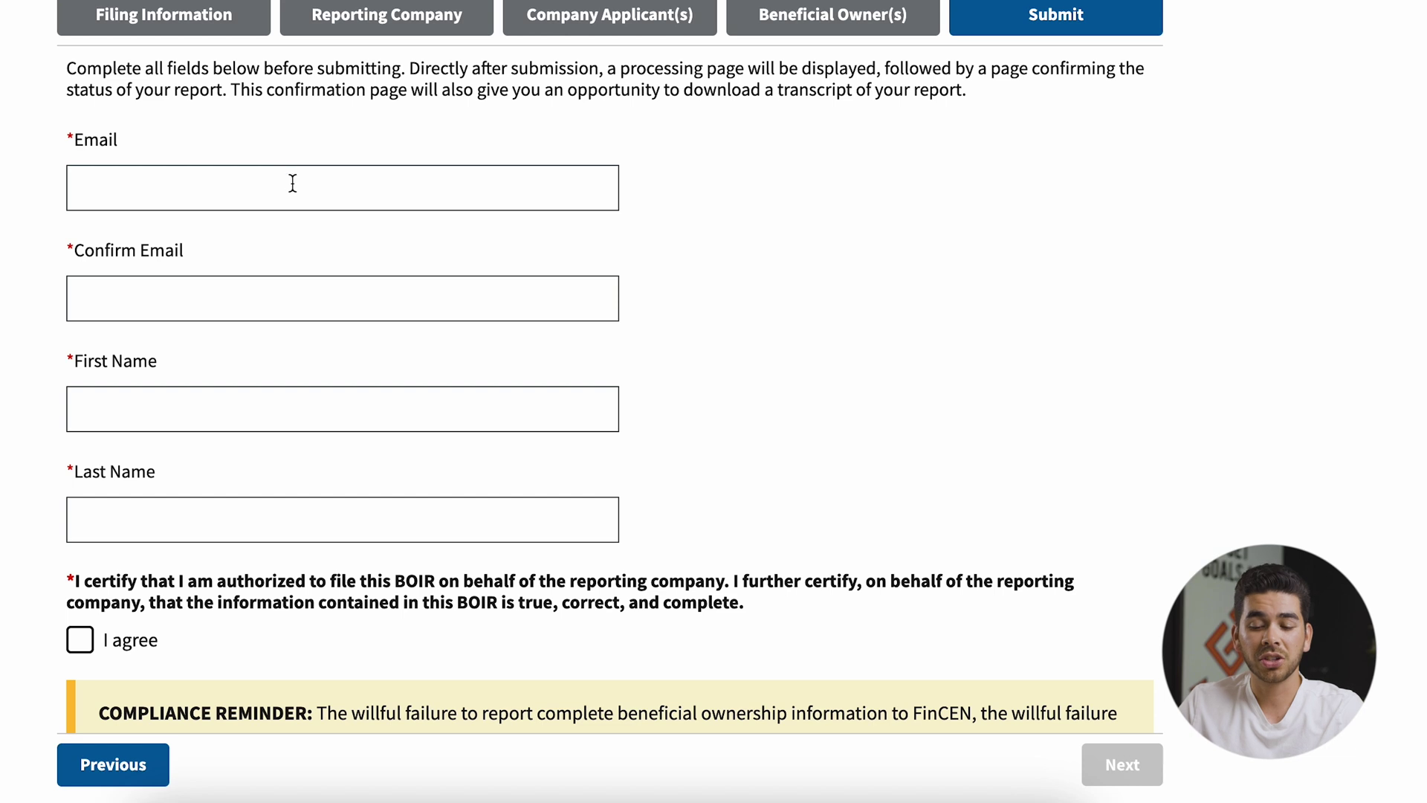
{"action": "scroll", "coordinate": [684, 408], "scroll_direction": "down", "scroll_amount": 2}
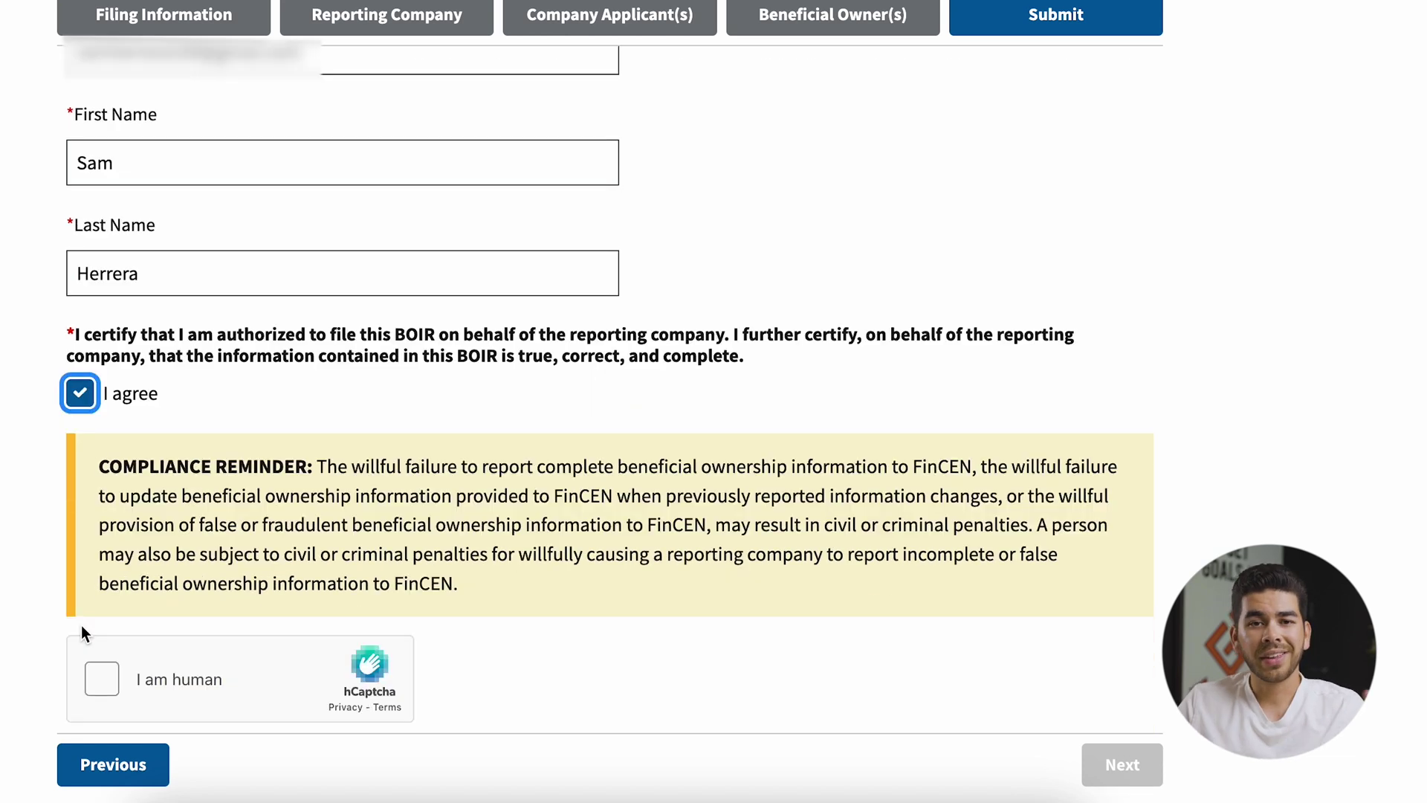
- Complete the hCaptcha human verification by selecting the polar bear images as the heaviest animal species
{"action": "scroll", "coordinate": [405, 583], "scroll_direction": "down", "scroll_amount": 1}
{"action": "left_click", "coordinate": [93, 621]}
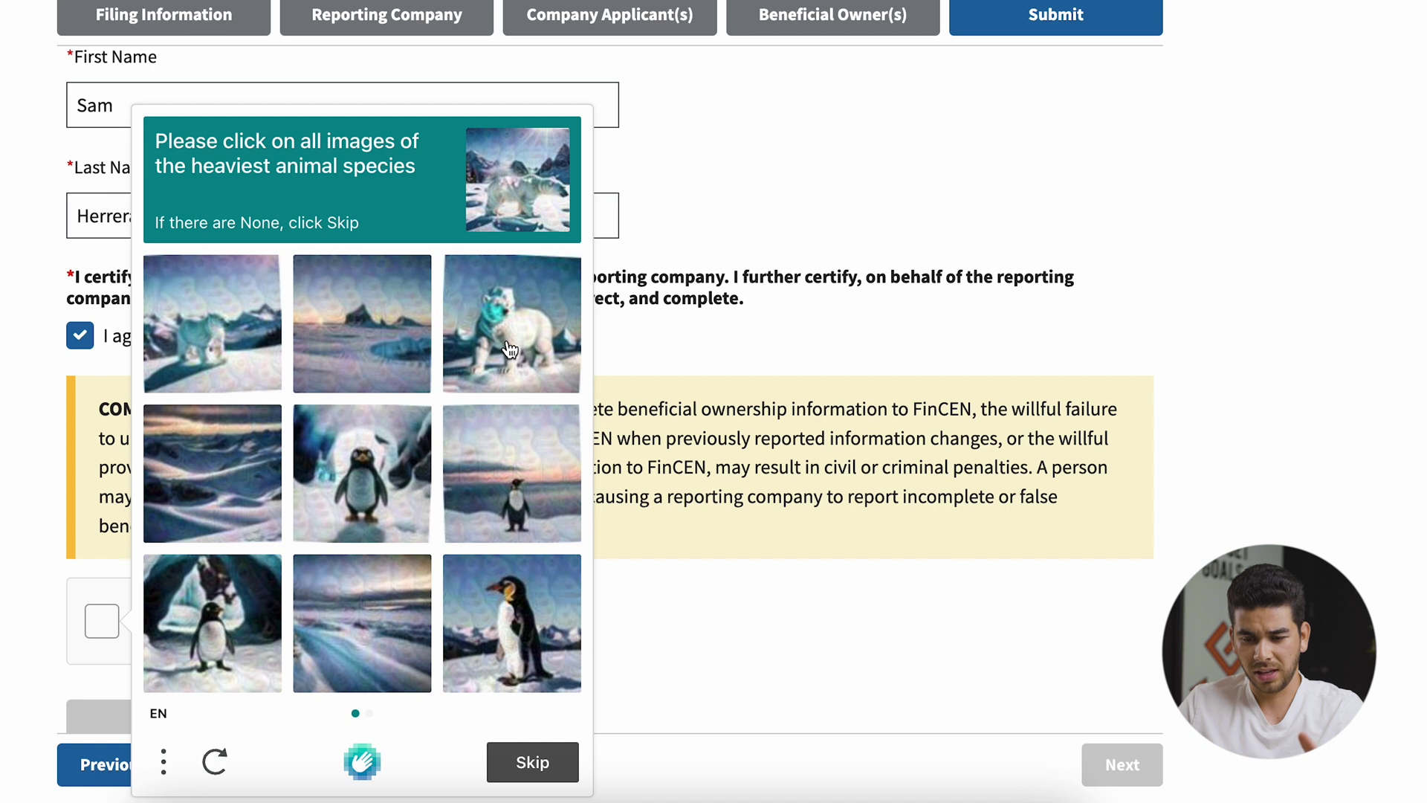
{"action": "left_click", "coordinate": [510, 350]}
{"action": "left_click", "coordinate": [211, 361]}
{"action": "left_click", "coordinate": [532, 762]}
{"action": "scroll", "coordinate": [528, 608], "scroll_direction": "down", "scroll_amount": 2}
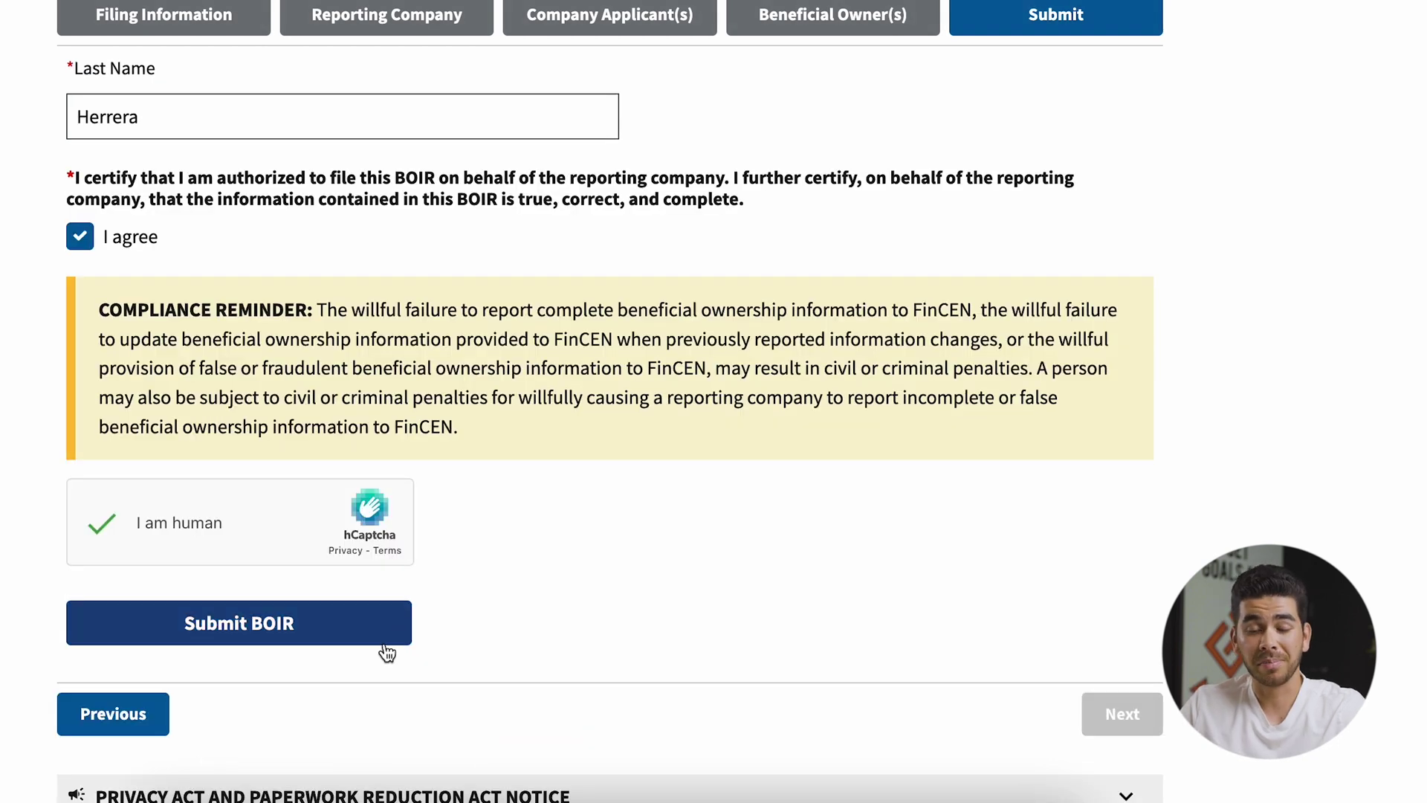
{"action": "scroll", "coordinate": [689, 525], "scroll_direction": "down", "scroll_amount": 1}
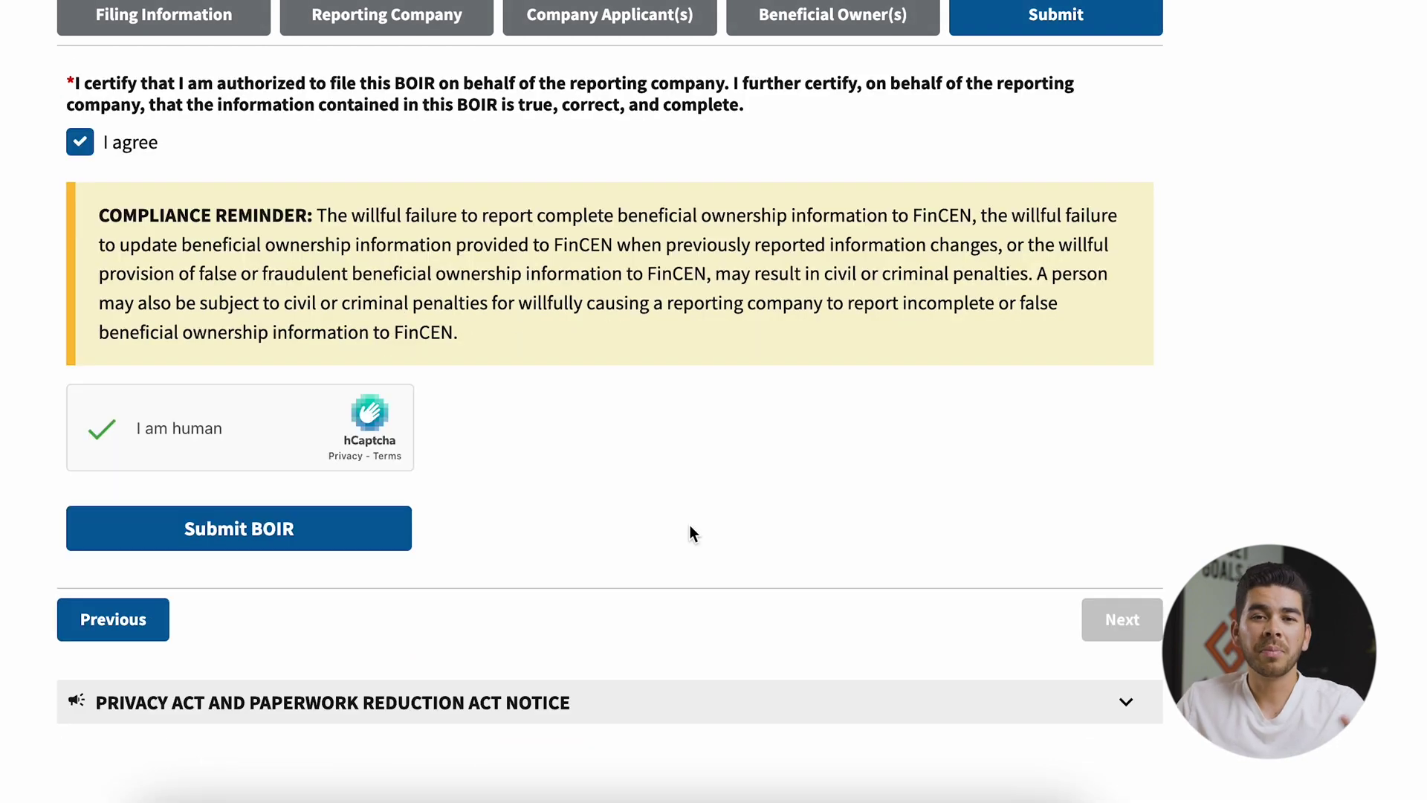